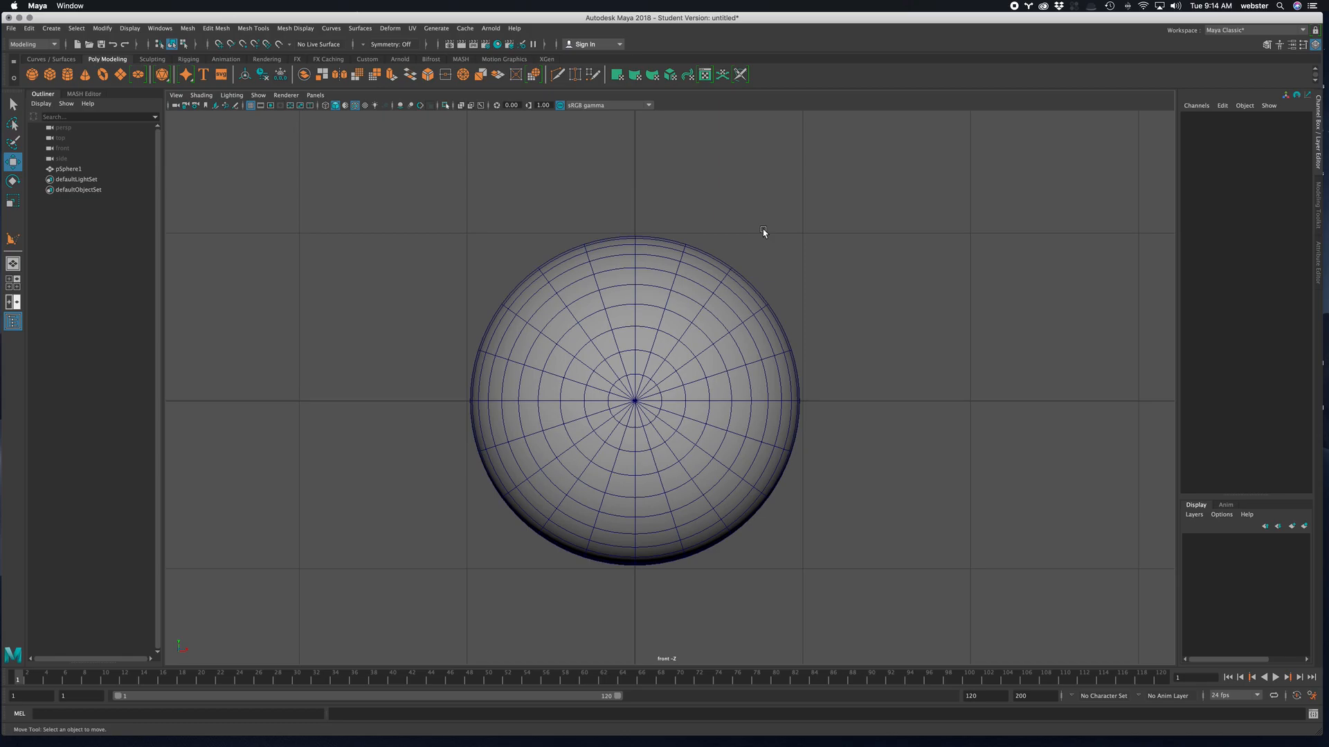
# - Make the sphere the live surface while working in the front view
pyautogui.press('space')
pyautogui.press('space')
pyautogui.press('space')
pyautogui.click(951, 253)
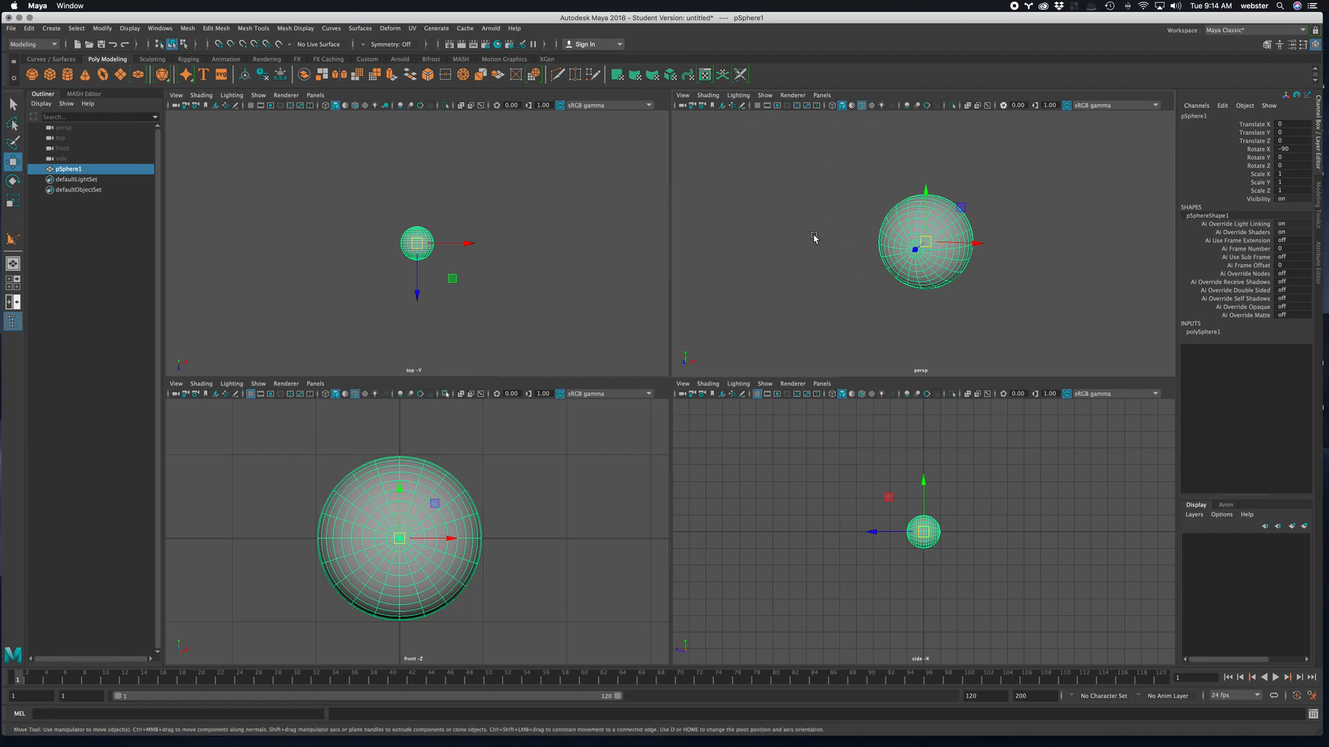
pyautogui.press('space')
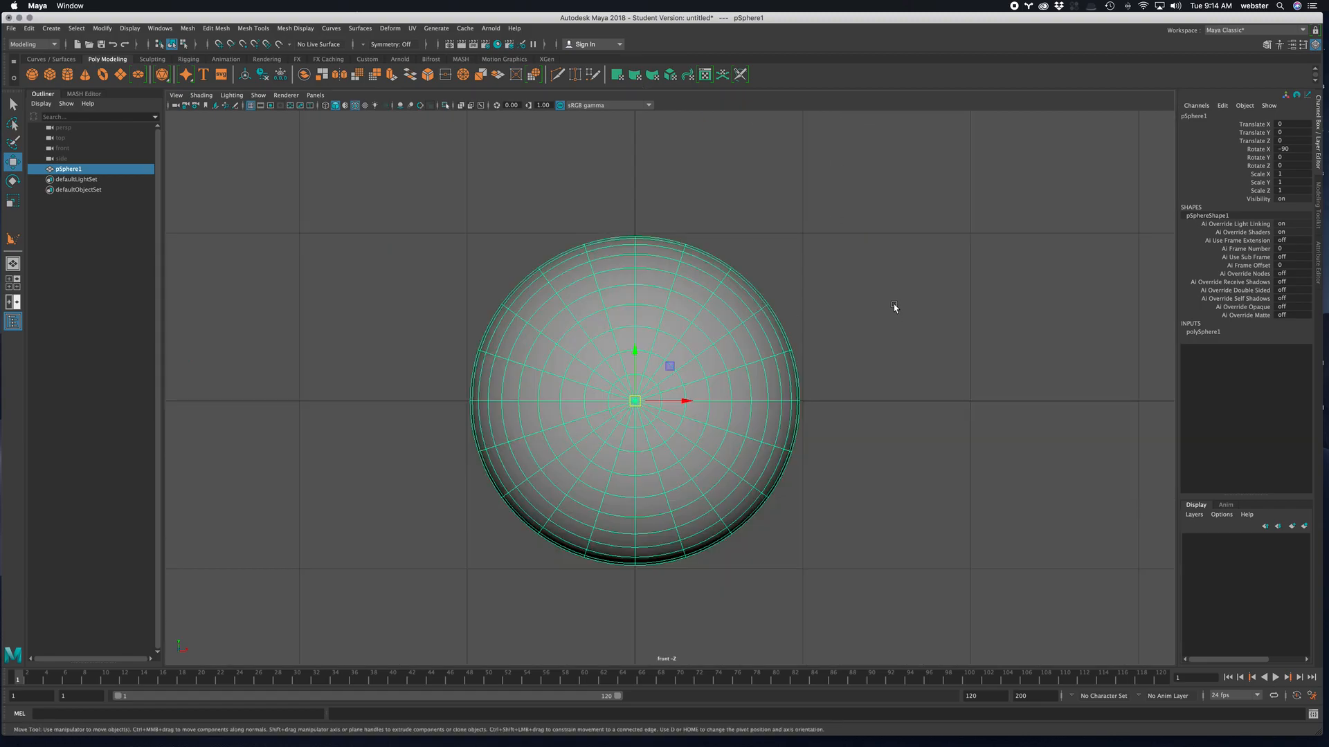
pyautogui.click(894, 305)
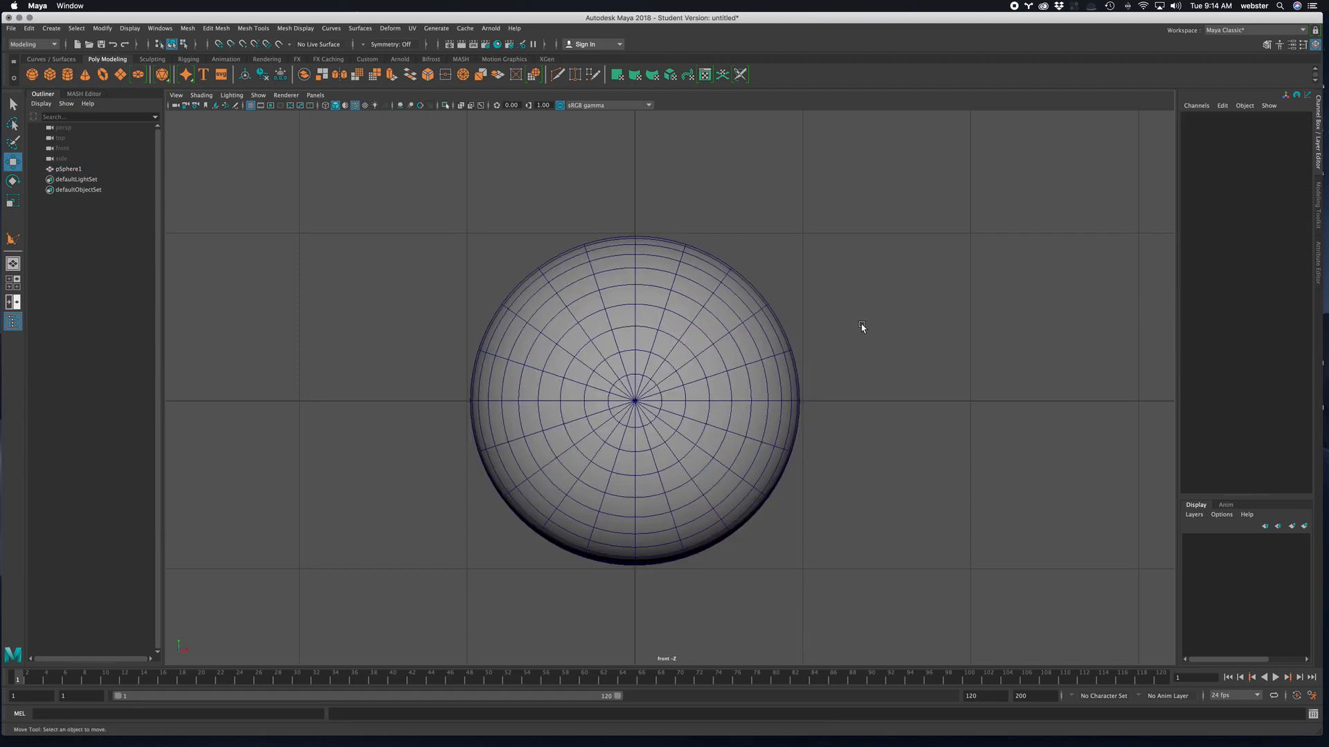
pyautogui.click(688, 292)
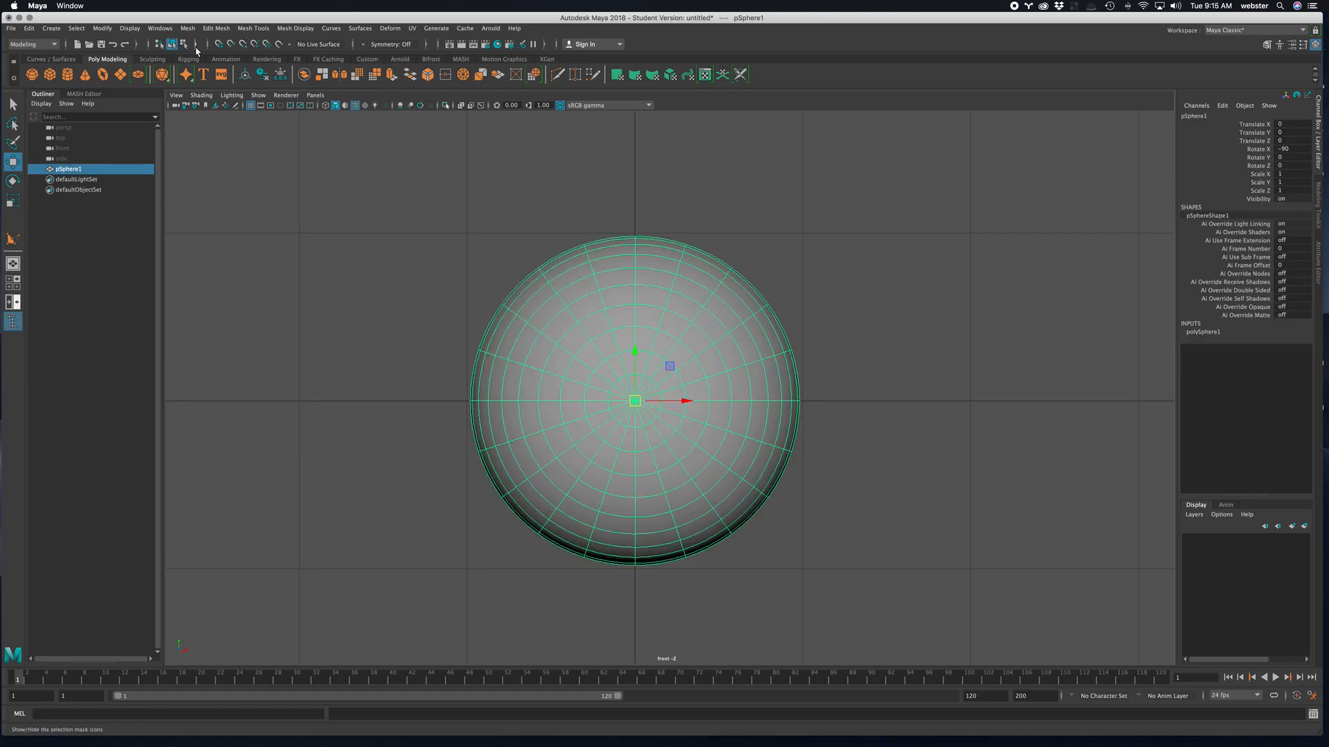
pyautogui.click(279, 44)
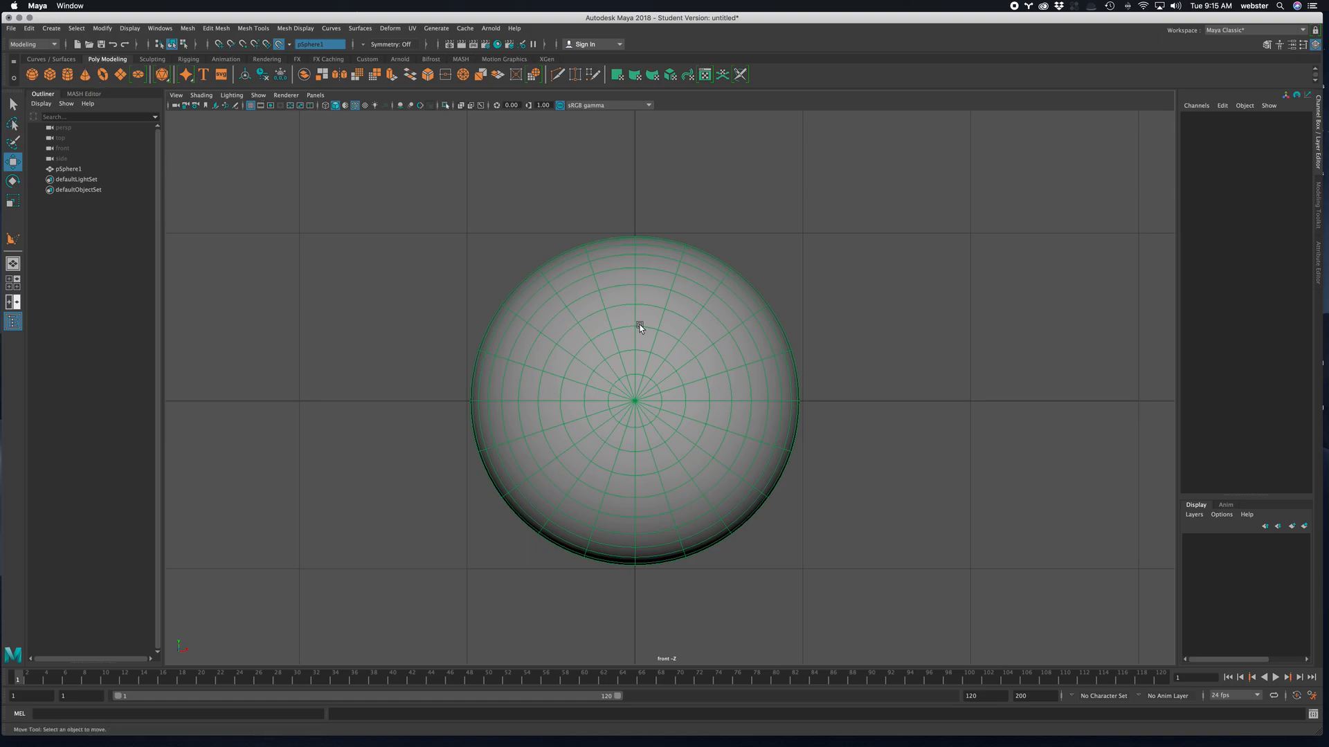
# - Draw an eight-point eyelid-shaped polygon on the front of the live sphere with the Create Polygon tool
pyautogui.keyDown('shift'); pyautogui.moveTo(981, 360); pyautogui.dragTo(984, 323, button='right'); pyautogui.keyUp('shift')
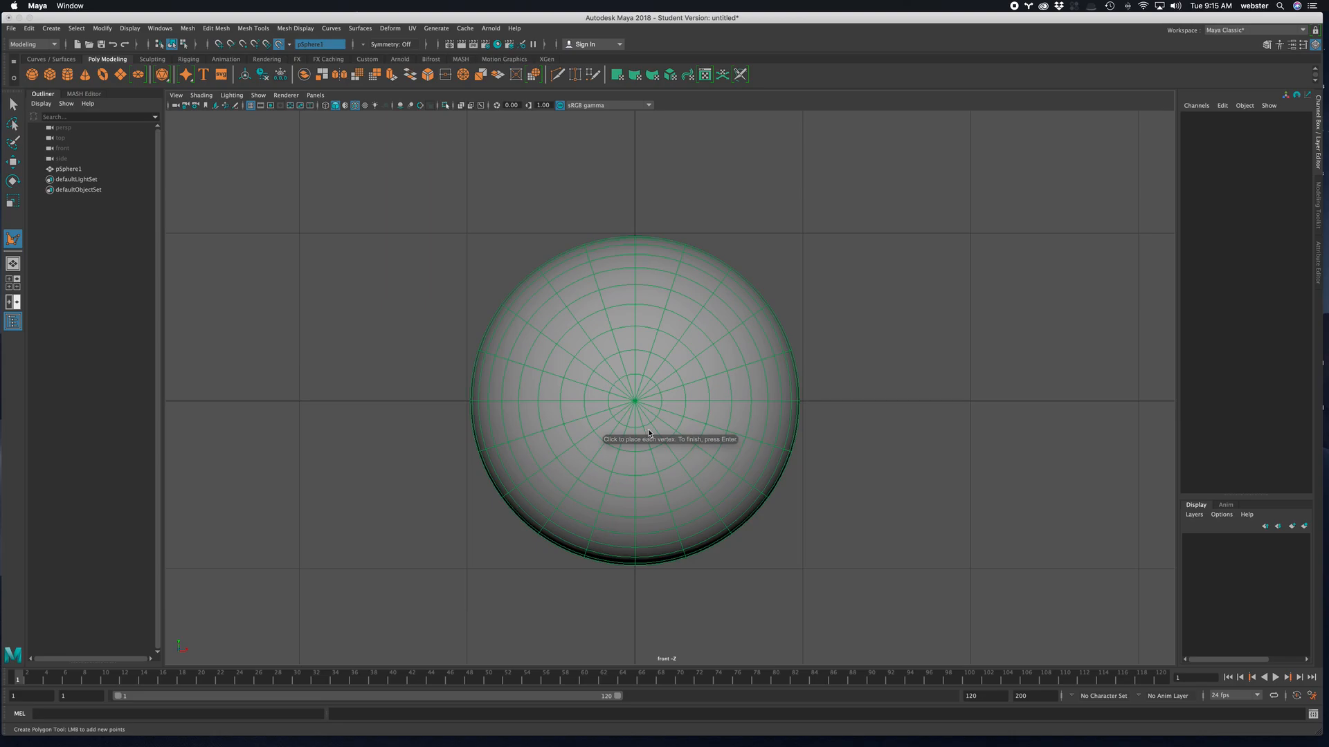
pyautogui.click(484, 403)
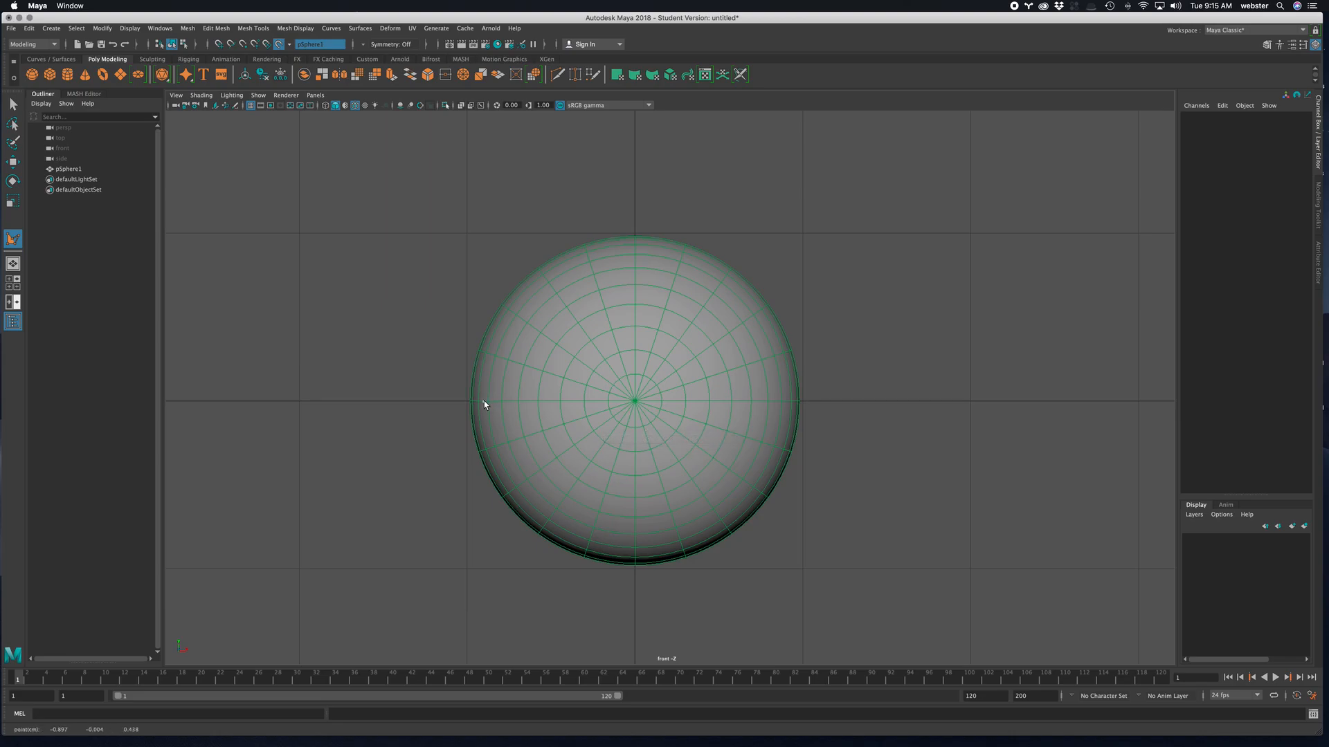
pyautogui.click(554, 331)
pyautogui.click(732, 323)
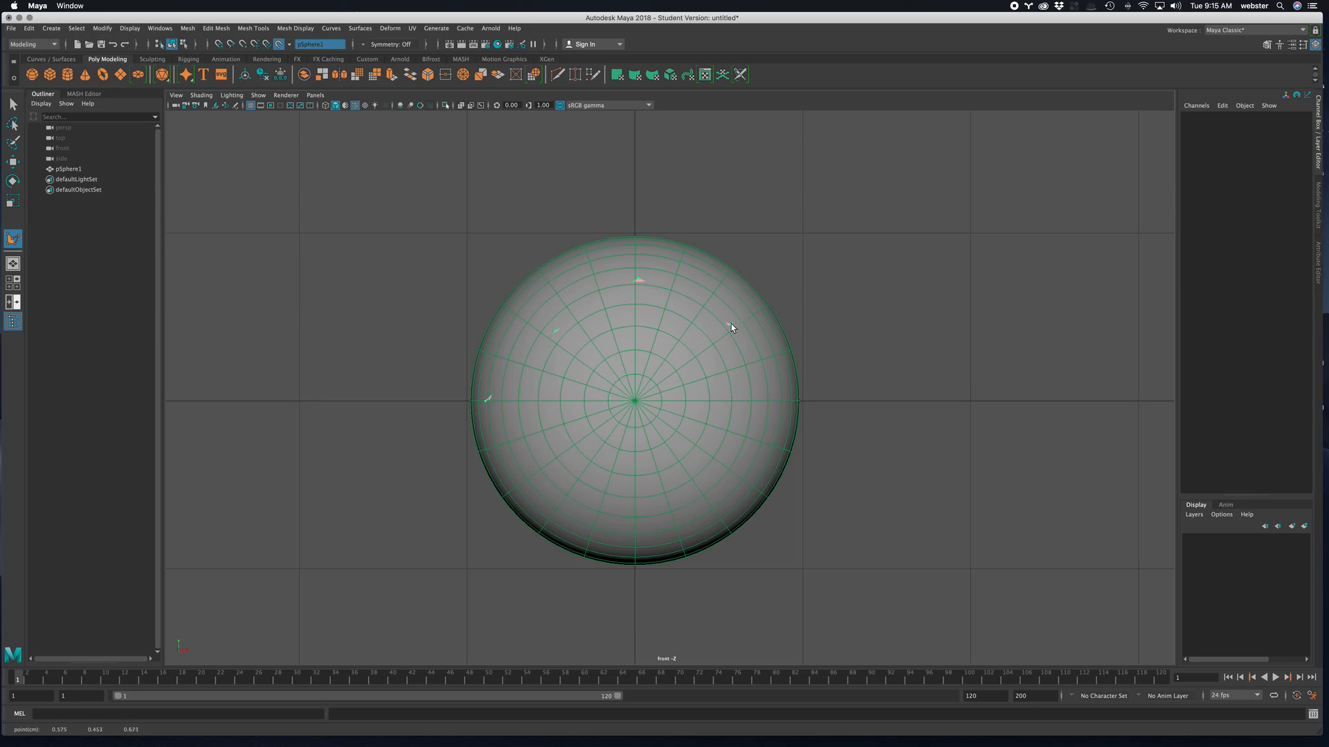
pyautogui.click(788, 398)
pyautogui.moveTo(766, 442); pyautogui.dragTo(738, 456)
pyautogui.click(653, 514)
pyautogui.press('Return')
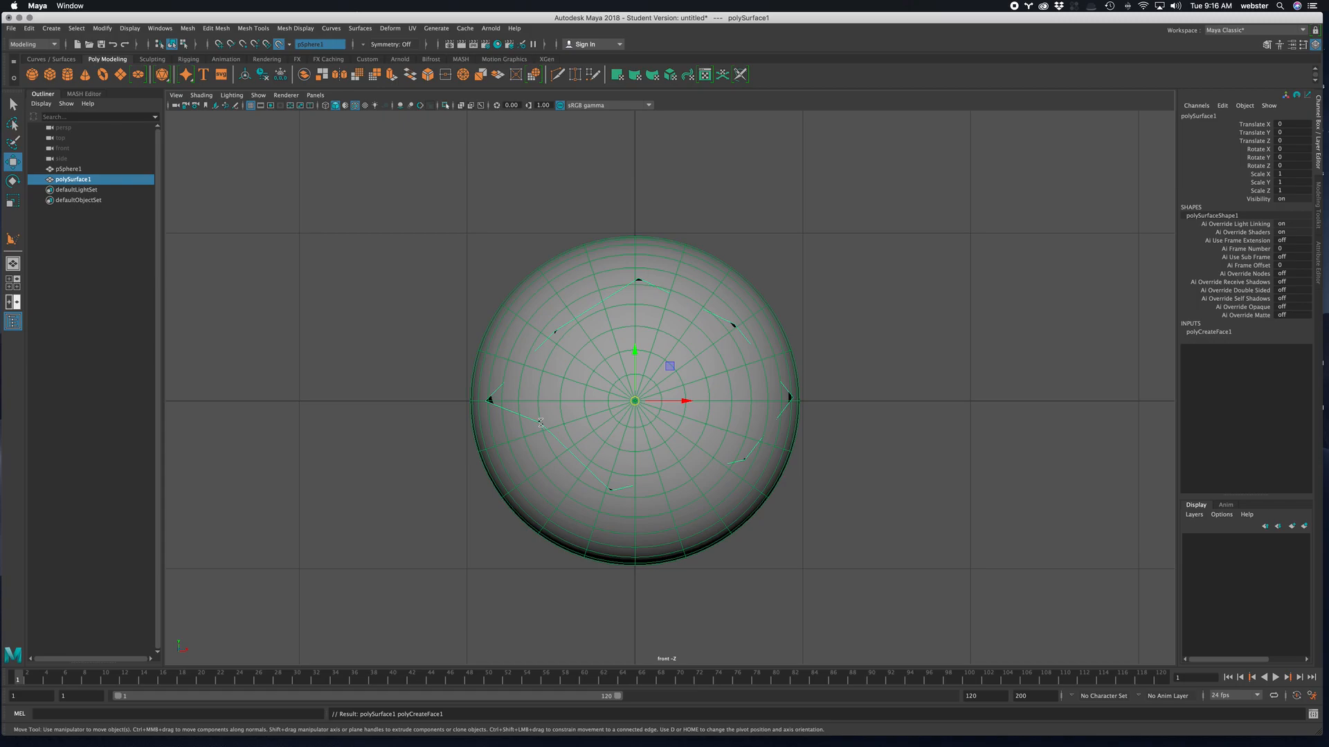
# - Examine how the new polygon follows the sphere from several angles in the perspective view, using wireframe display
pyautogui.press('space')
pyautogui.press('space')
pyautogui.keyDown('alt'); pyautogui.moveTo(832, 342); pyautogui.dragTo(767, 349); pyautogui.keyUp('alt')
pyautogui.keyDown('alt'); pyautogui.moveTo(768, 349); pyautogui.dragTo(837, 396, button='right'); pyautogui.keyUp('alt')
pyautogui.press('4')
pyautogui.keyDown('alt'); pyautogui.moveTo(766, 386); pyautogui.dragTo(736, 304); pyautogui.keyUp('alt')
pyautogui.keyDown('alt'); pyautogui.moveTo(610, 436); pyautogui.dragTo(582, 421); pyautogui.keyUp('alt')
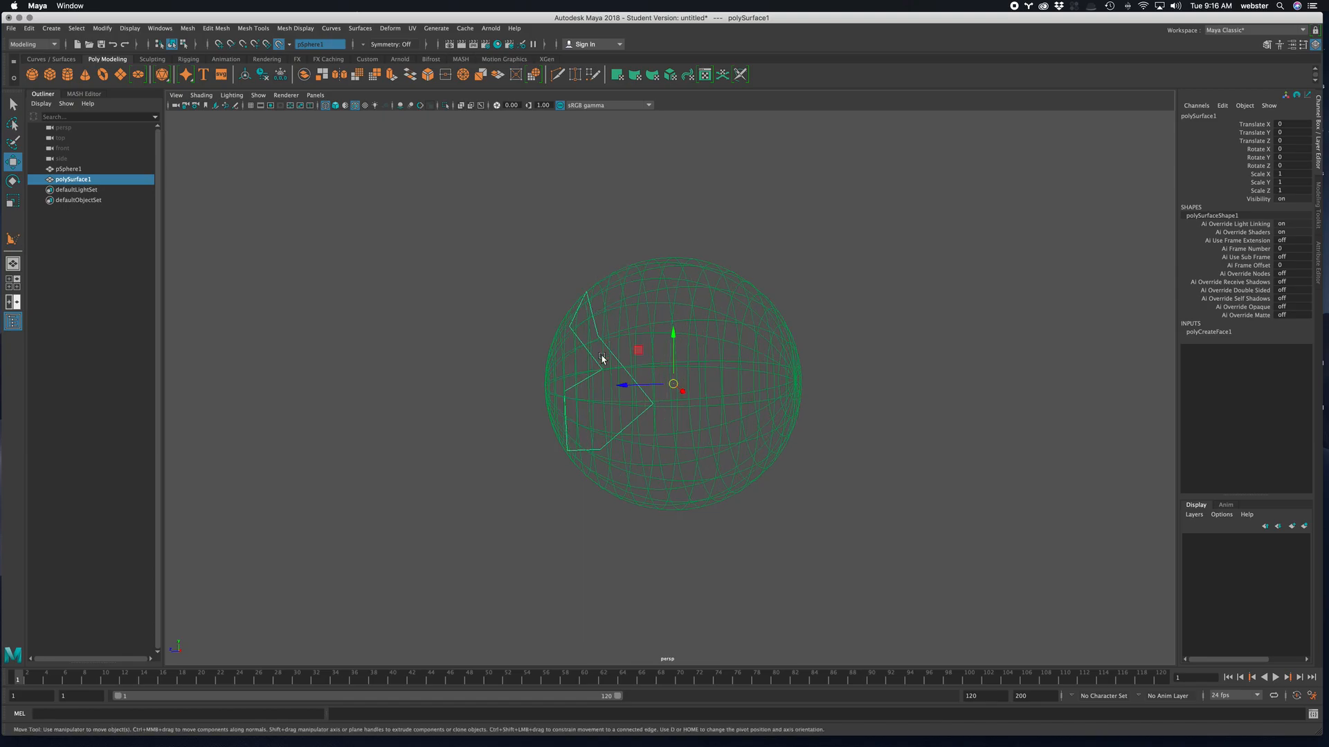
pyautogui.keyDown('alt'); pyautogui.moveTo(602, 359); pyautogui.dragTo(670, 362); pyautogui.keyUp('alt')
pyautogui.keyDown('alt'); pyautogui.moveTo(670, 362); pyautogui.dragTo(832, 371, button='right'); pyautogui.keyUp('alt')
pyautogui.keyDown('alt'); pyautogui.moveTo(832, 371); pyautogui.dragTo(858, 384); pyautogui.keyUp('alt')
# - Turn off the sphere's live surface and hide the sphere on a new display layer
pyautogui.click(62, 169)
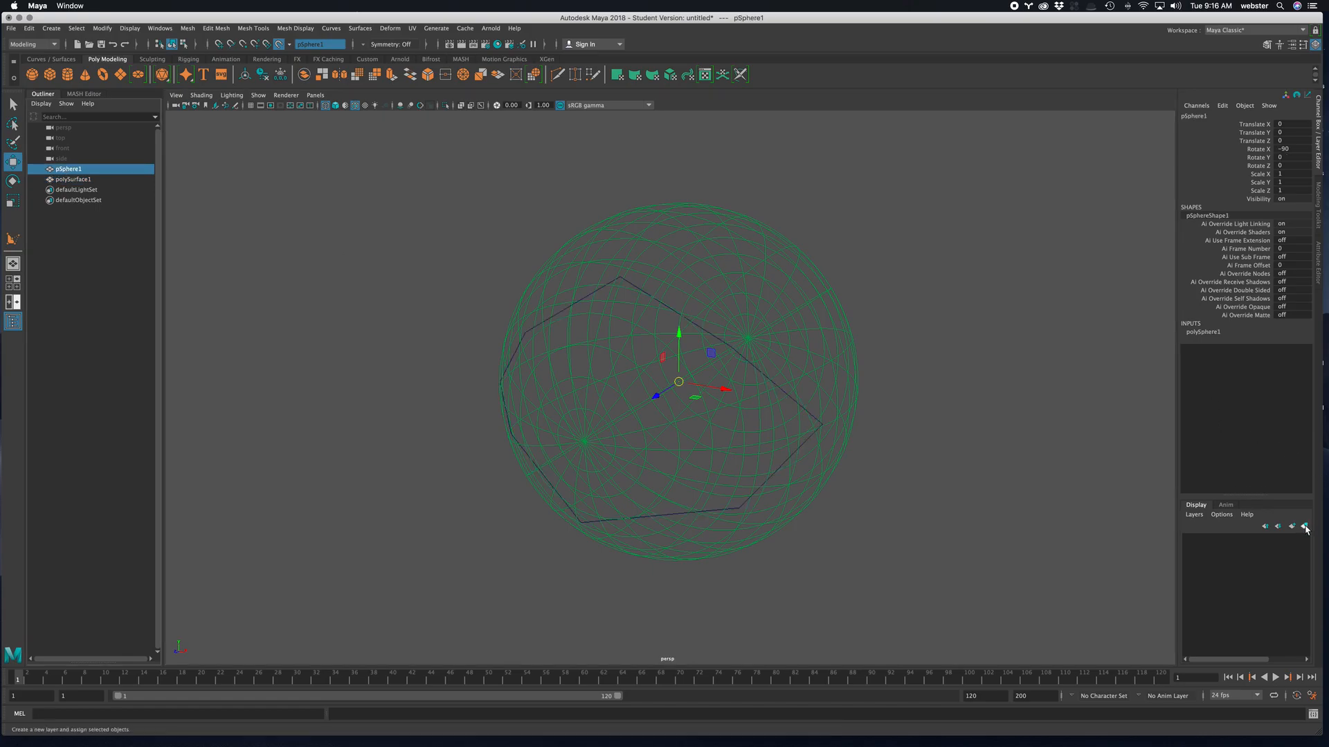
pyautogui.click(280, 47)
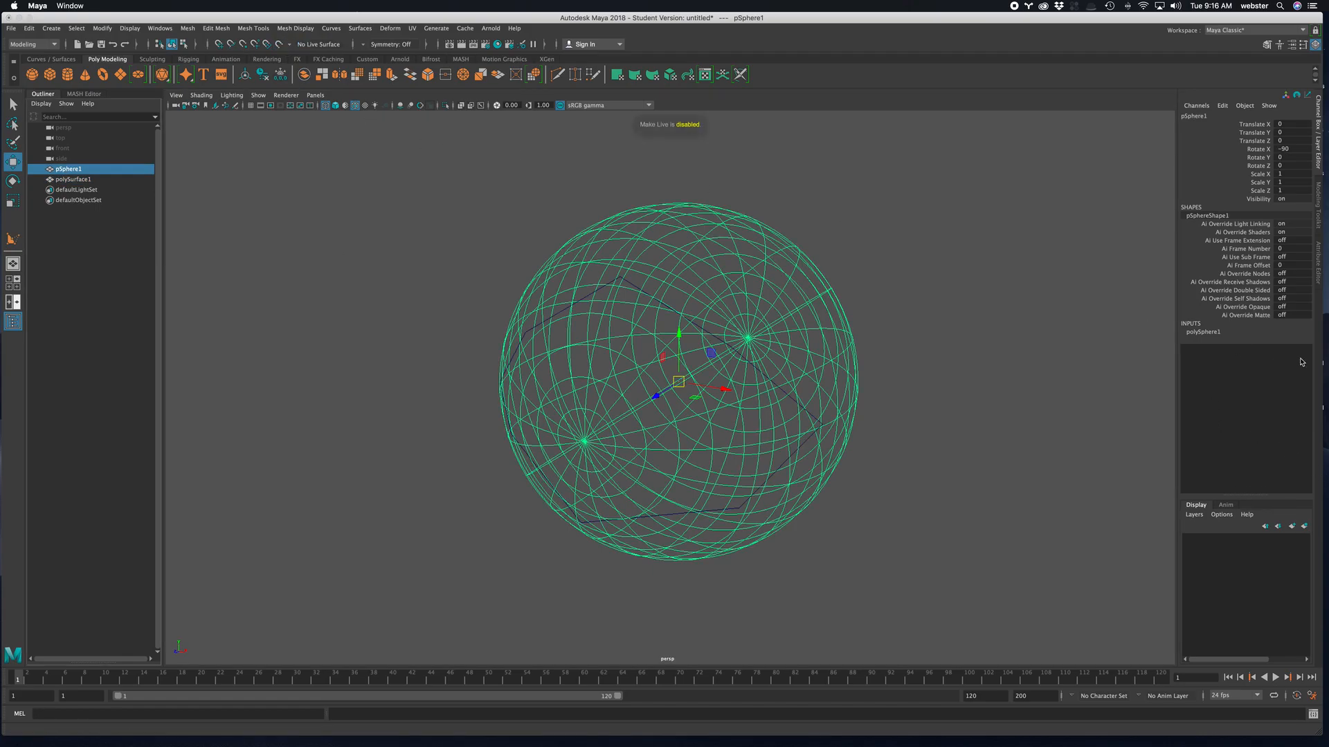
pyautogui.click(1304, 526)
pyautogui.click(1191, 541)
pyautogui.click(987, 459)
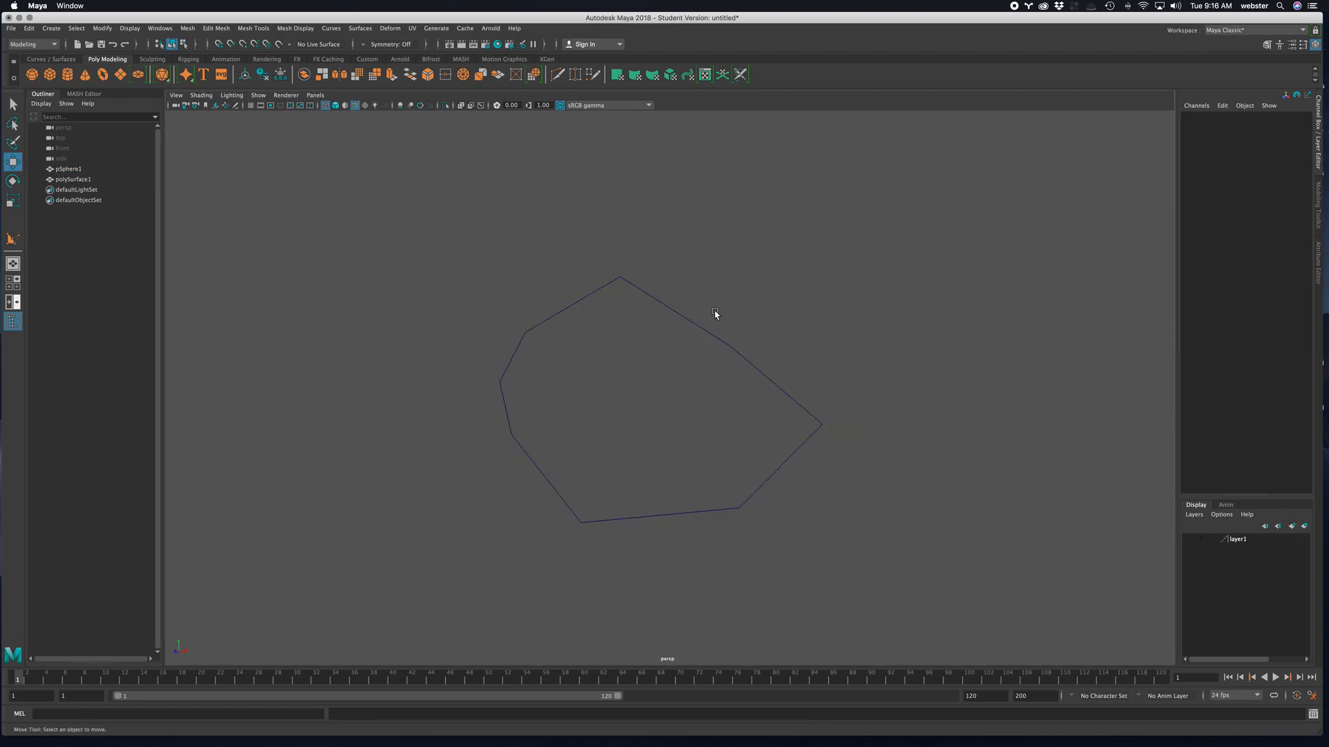
# - Show the polygon shaded and reverse the normal of its face
pyautogui.moveTo(715, 314); pyautogui.dragTo(682, 432)
pyautogui.press('5')
pyautogui.moveTo(855, 392)
pyautogui.keyDown('alt'); pyautogui.mouseDown()
pyautogui.moveTo(824, 362)
pyautogui.moveTo(623, 335)
pyautogui.mouseUp(); pyautogui.keyUp('alt')
pyautogui.moveTo(559, 314); pyautogui.dragTo(569, 321, button='right')
pyautogui.click(575, 311)
pyautogui.keyDown('alt'); pyautogui.moveTo(661, 379); pyautogui.dragTo(756, 371); pyautogui.keyUp('alt')
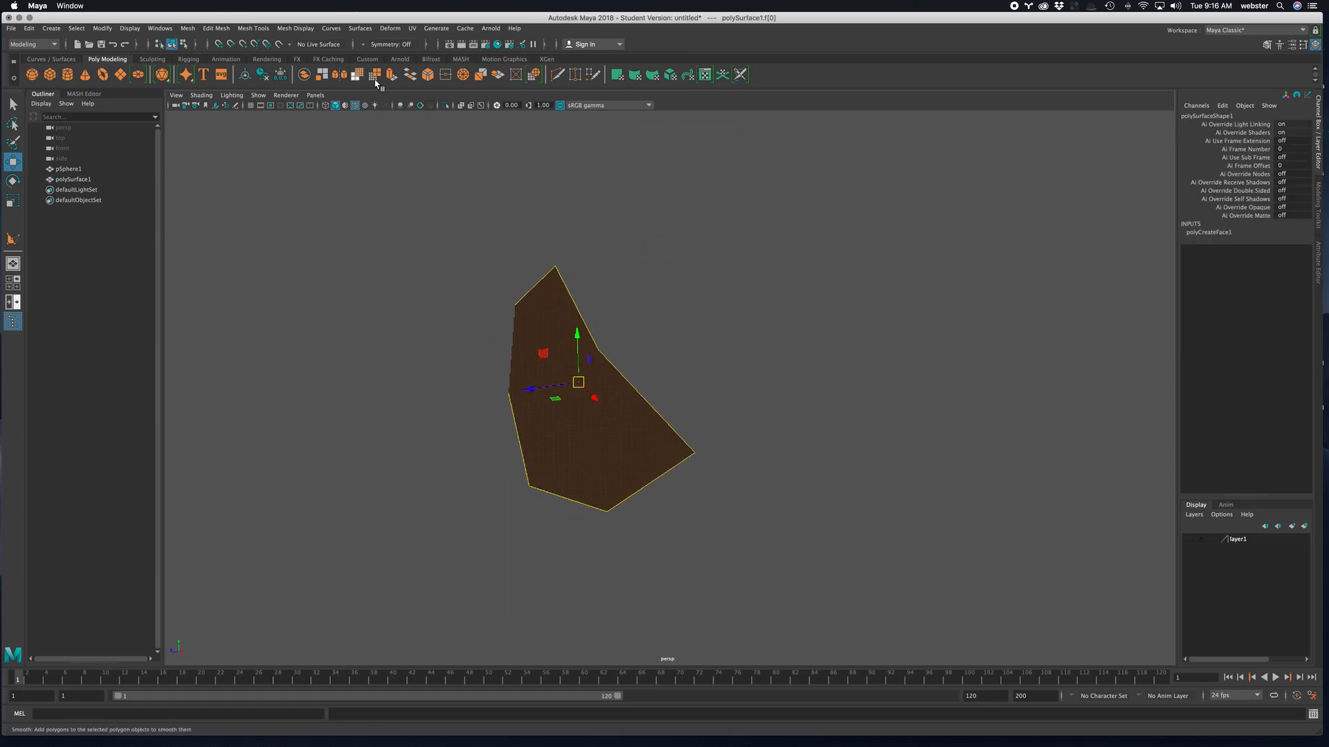
pyautogui.click(296, 28)
pyautogui.click(304, 76)
pyautogui.keyDown('alt'); pyautogui.moveTo(834, 321); pyautogui.dragTo(690, 380); pyautogui.keyUp('alt')
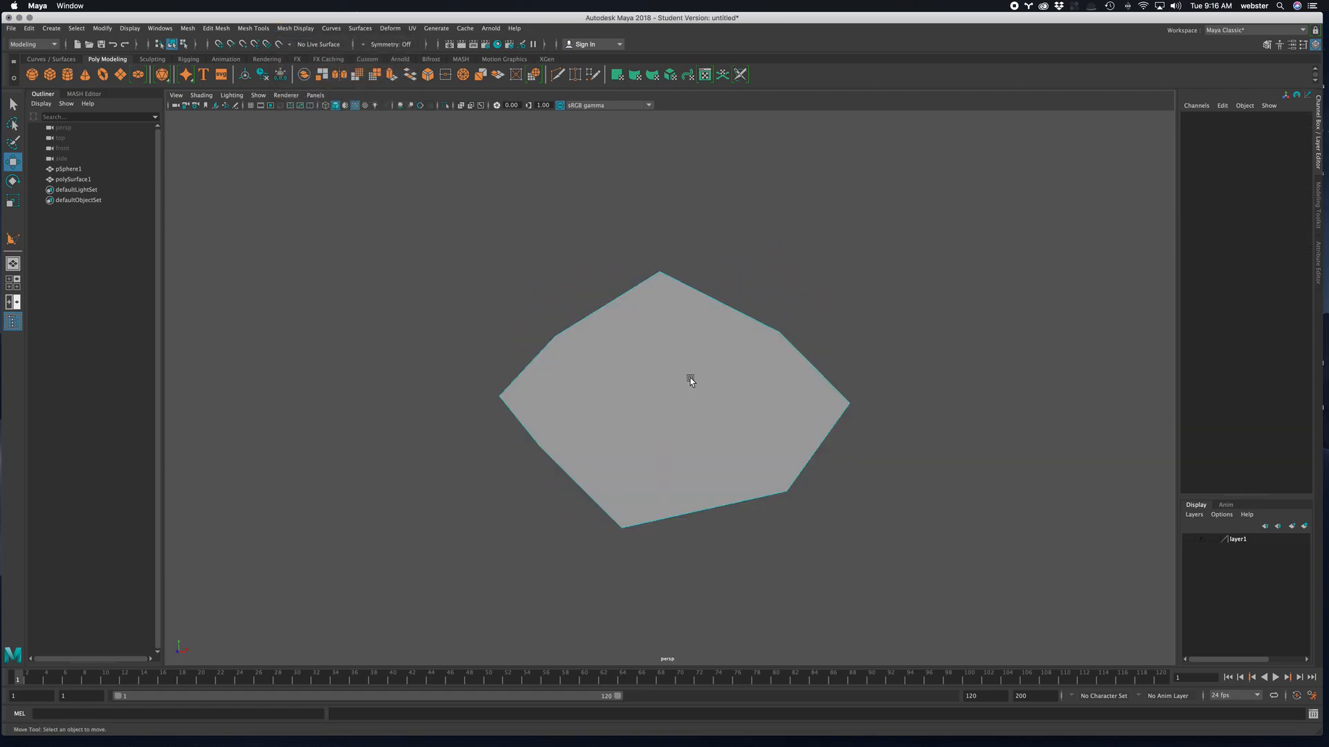
# - Select all border edges of the polygon and turn off Soft Select for the Move tool
pyautogui.moveTo(703, 302)
pyautogui.keyDown('alt'); pyautogui.mouseDown()
pyautogui.moveTo(715, 326)
pyautogui.moveTo(704, 315)
pyautogui.mouseUp(); pyautogui.keyUp('alt')
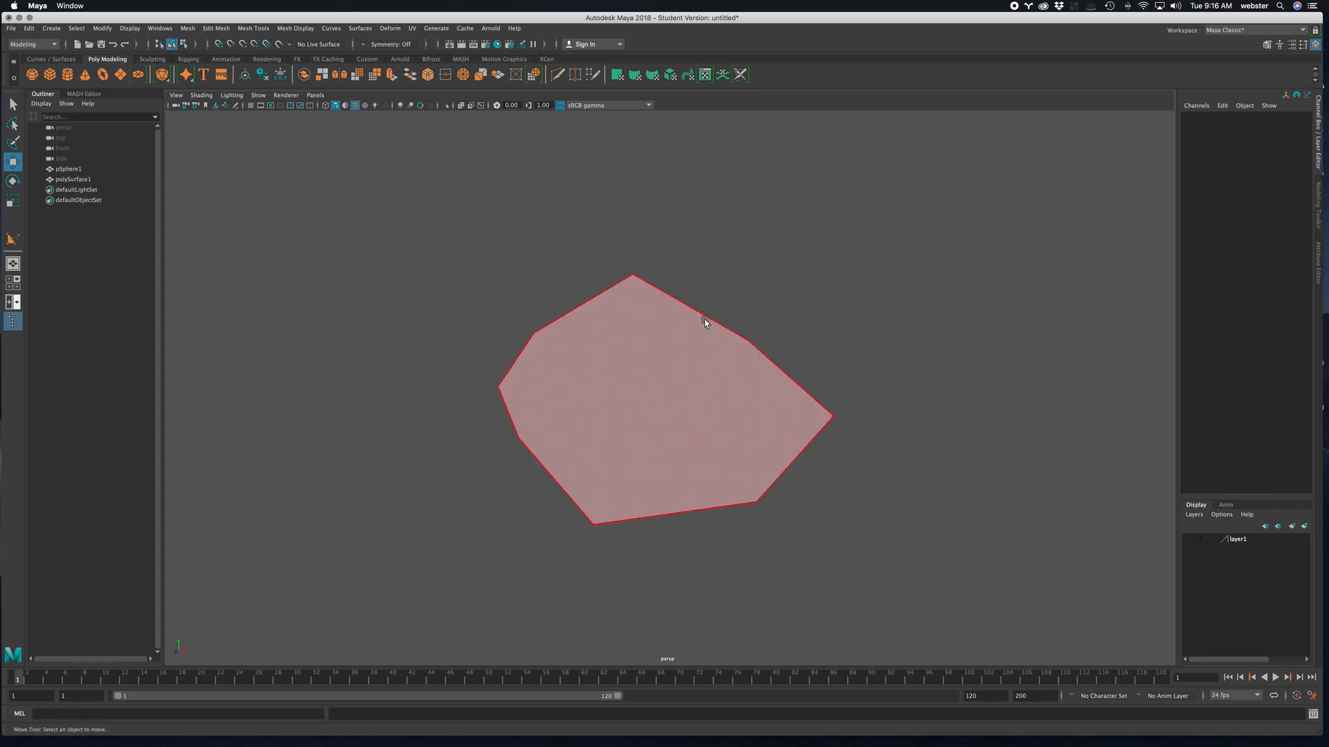
pyautogui.moveTo(708, 319); pyautogui.dragTo(701, 309, button='right')
pyautogui.doubleClick(702, 313)
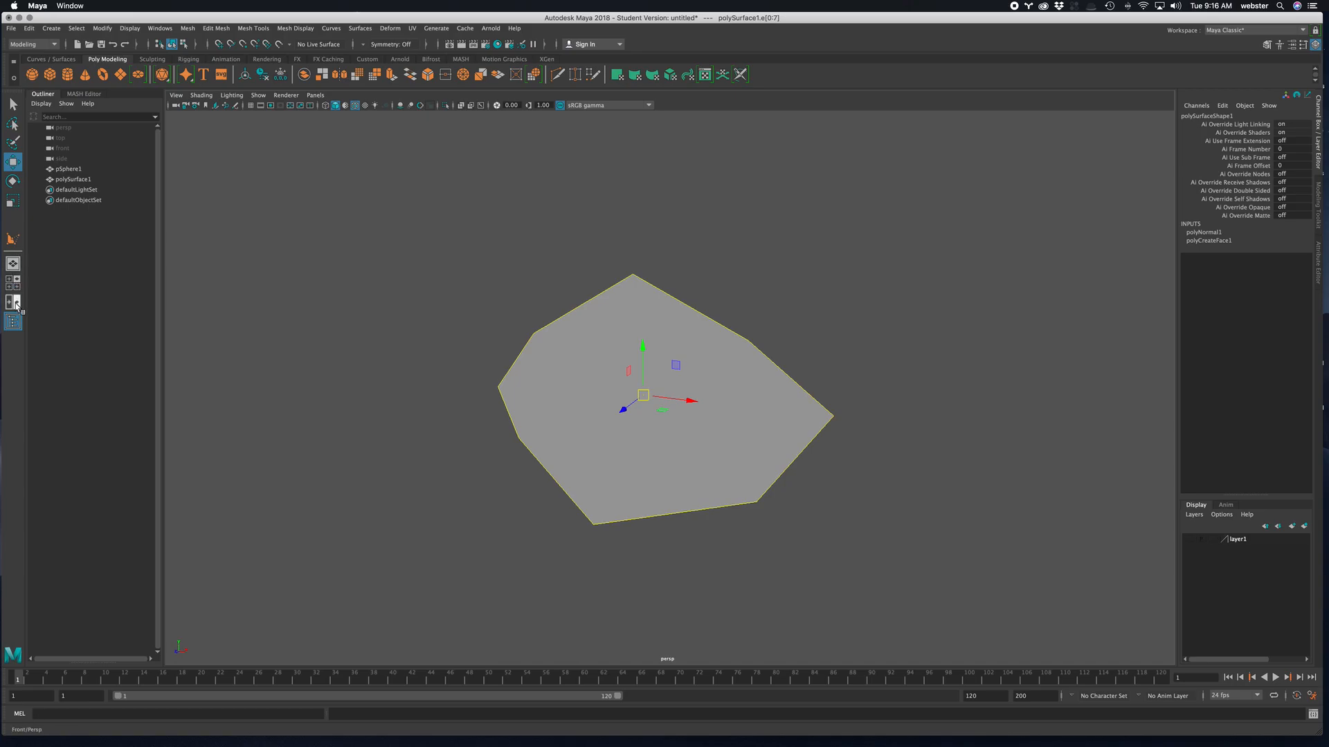
pyautogui.doubleClick(12, 161)
pyautogui.click(175, 316)
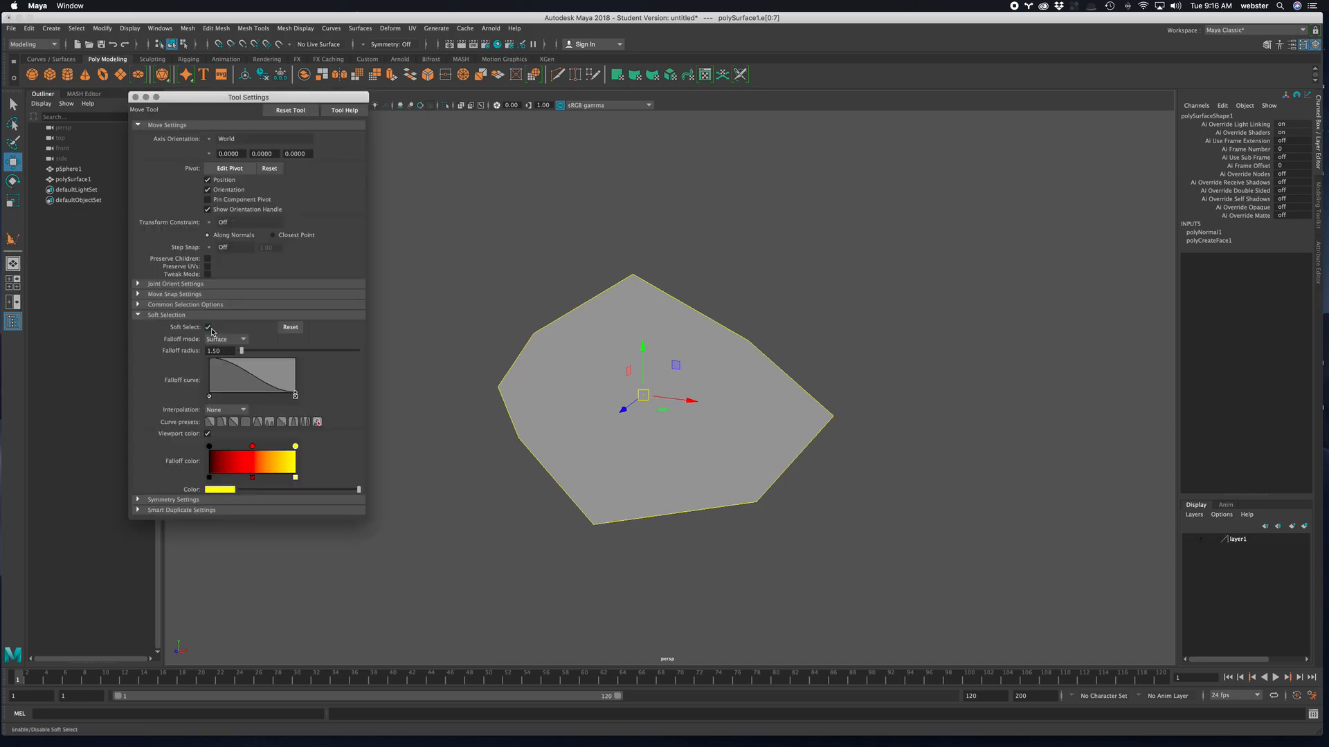
pyautogui.click(208, 327)
pyautogui.click(136, 97)
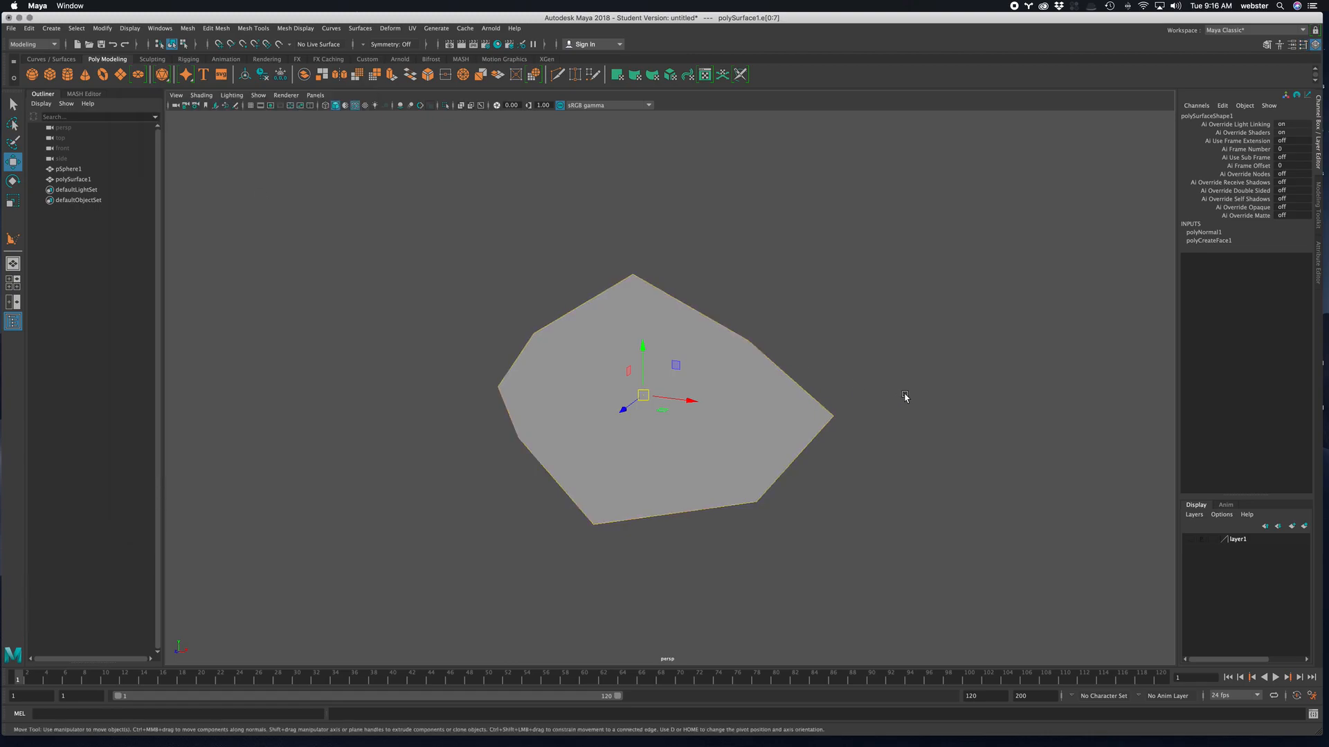
# - Extrude the selected border edges into a narrow band around the polygon face
pyautogui.keyDown('shift'); pyautogui.rightClick(953, 334); pyautogui.keyUp('shift')
pyautogui.keyDown('shift'); pyautogui.moveTo(952, 335); pyautogui.dragTo(950, 358, button='right'); pyautogui.keyUp('shift')
pyautogui.moveTo(491, 335); pyautogui.dragTo(473, 329)
pyautogui.keyDown('alt'); pyautogui.moveTo(670, 446); pyautogui.dragTo(707, 444); pyautogui.keyUp('alt')
# - Delete the central face, leaving only the band as an open ring
pyautogui.moveTo(703, 374); pyautogui.dragTo(699, 402, button='right')
pyautogui.click(717, 357)
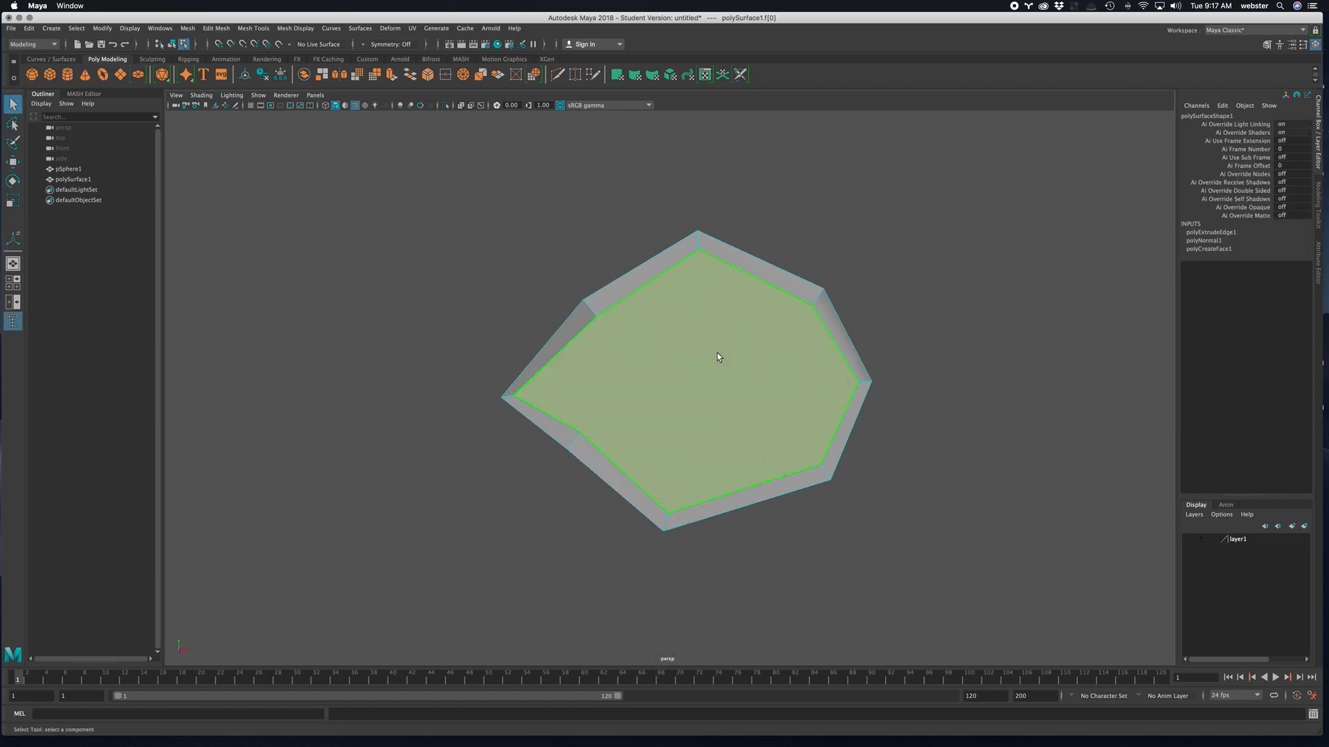
pyautogui.press('Delete')
pyautogui.keyDown('alt'); pyautogui.moveTo(741, 356); pyautogui.dragTo(647, 293); pyautogui.keyUp('alt')
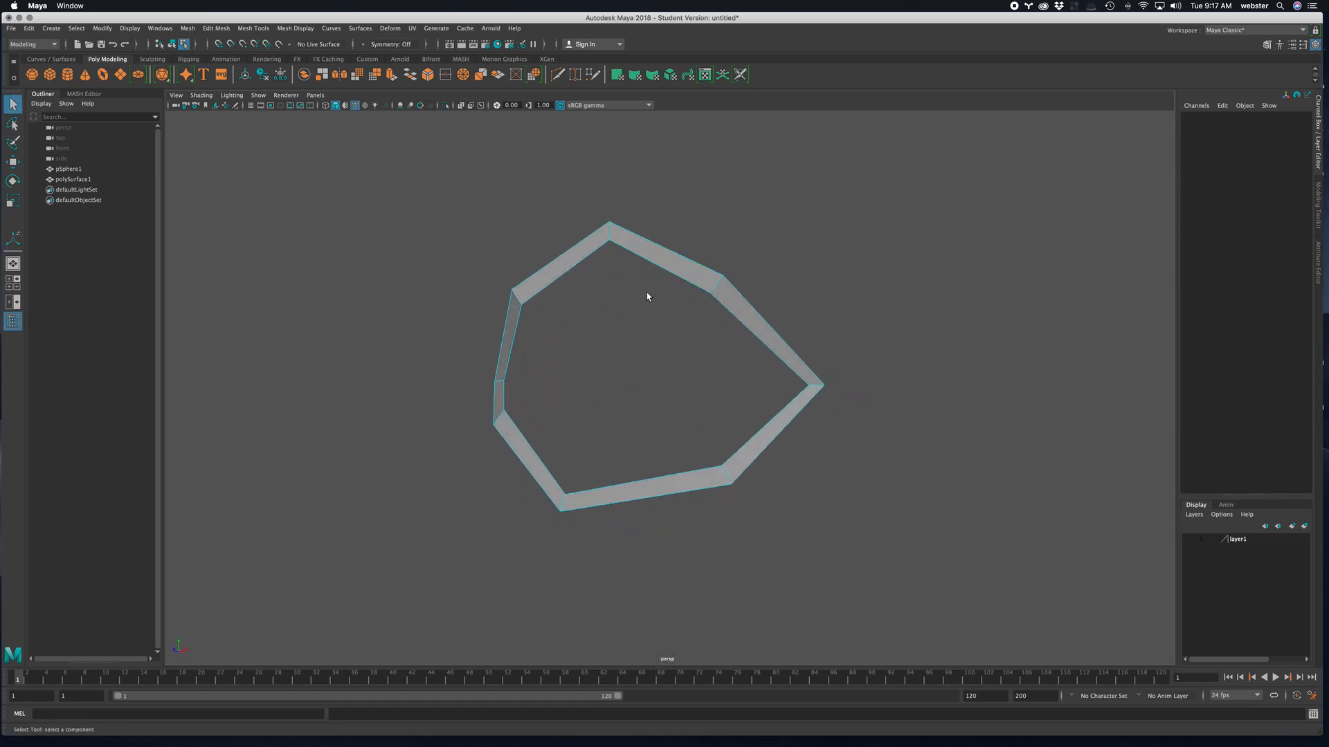
# - Extrude the ring's outer edge loop into a second band around the eyelid opening
pyautogui.moveTo(656, 255); pyautogui.dragTo(659, 218, button='right')
pyautogui.doubleClick(661, 247)
pyautogui.keyDown('shift'); pyautogui.moveTo(895, 248); pyautogui.dragTo(899, 281, button='right'); pyautogui.keyUp('shift')
pyautogui.moveTo(477, 321); pyautogui.dragTo(469, 303)
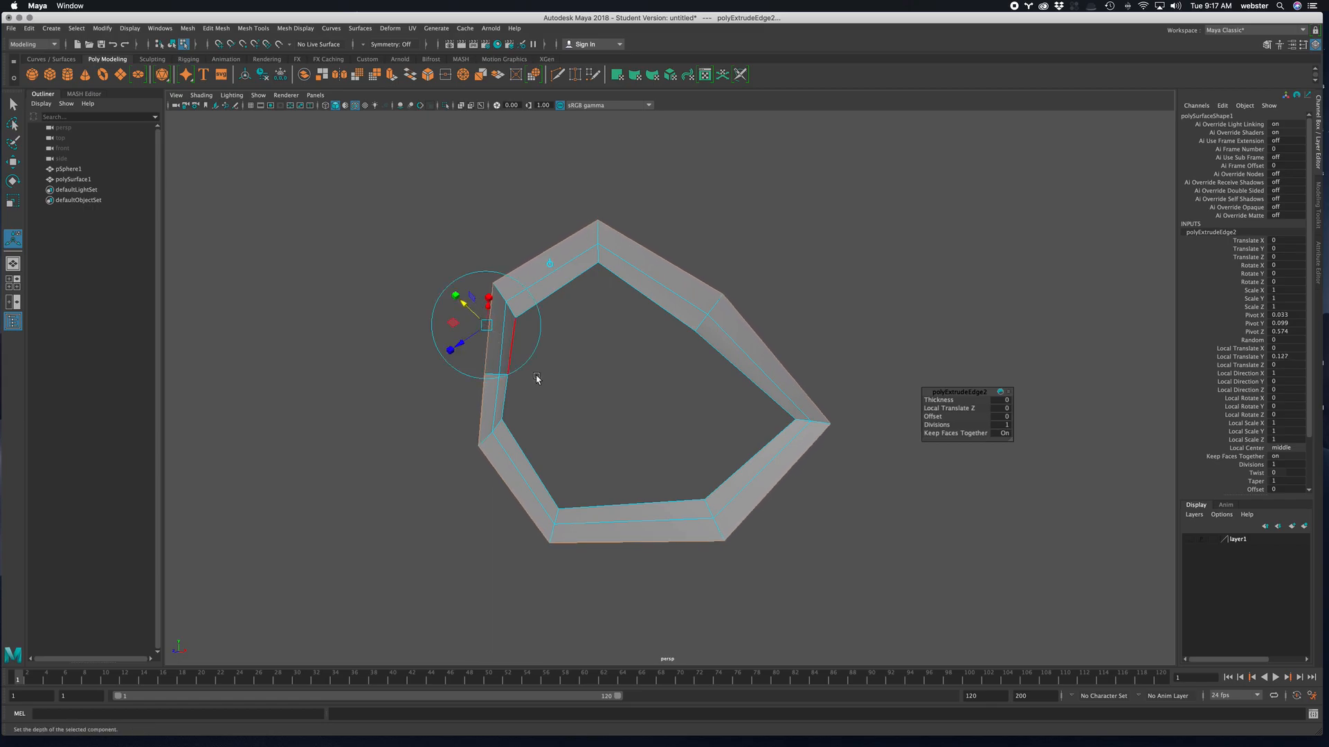
pyautogui.keyDown('alt'); pyautogui.moveTo(534, 374); pyautogui.dragTo(447, 345); pyautogui.keyUp('alt')
pyautogui.moveTo(471, 334); pyautogui.dragTo(498, 333)
pyautogui.keyDown('alt'); pyautogui.moveTo(546, 461); pyautogui.dragTo(602, 447); pyautogui.keyUp('alt')
pyautogui.moveTo(736, 290); pyautogui.dragTo(775, 273, button='right')
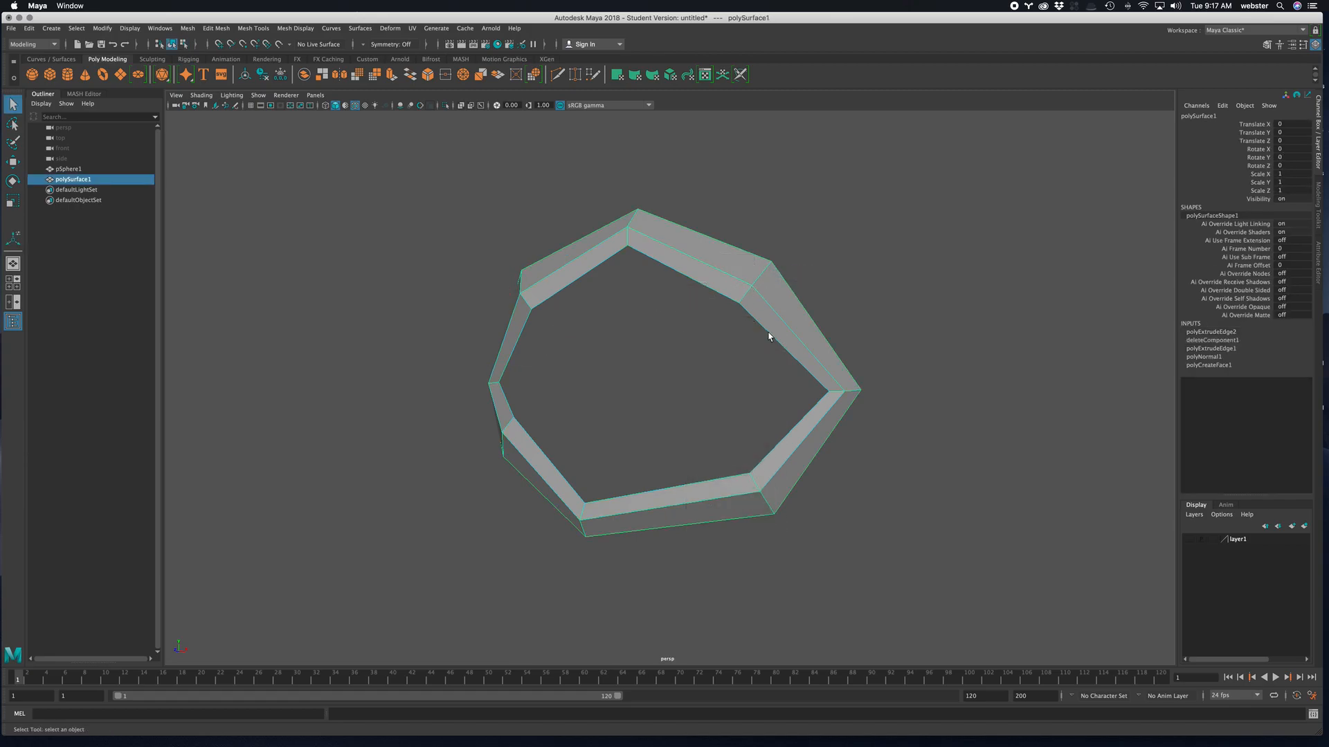
# - Compare the ring's smoothed and unsmoothed shapes in the perspective view and in a wireframe side view
pyautogui.press('3')
pyautogui.keyDown('alt'); pyautogui.moveTo(819, 309); pyautogui.dragTo(878, 297); pyautogui.keyUp('alt')
pyautogui.press('space')
pyautogui.keyDown('alt'); pyautogui.moveTo(811, 542); pyautogui.dragTo(1301, 597, button='right'); pyautogui.keyUp('alt')
pyautogui.keyDown('alt'); pyautogui.moveTo(920, 511); pyautogui.dragTo(720, 529, button='right'); pyautogui.keyUp('alt')
pyautogui.moveTo(848, 484)
pyautogui.keyDown('alt'); pyautogui.mouseDown(button='right')
pyautogui.moveTo(920, 490)
pyautogui.moveTo(855, 489)
pyautogui.mouseUp(button='right'); pyautogui.keyUp('alt')
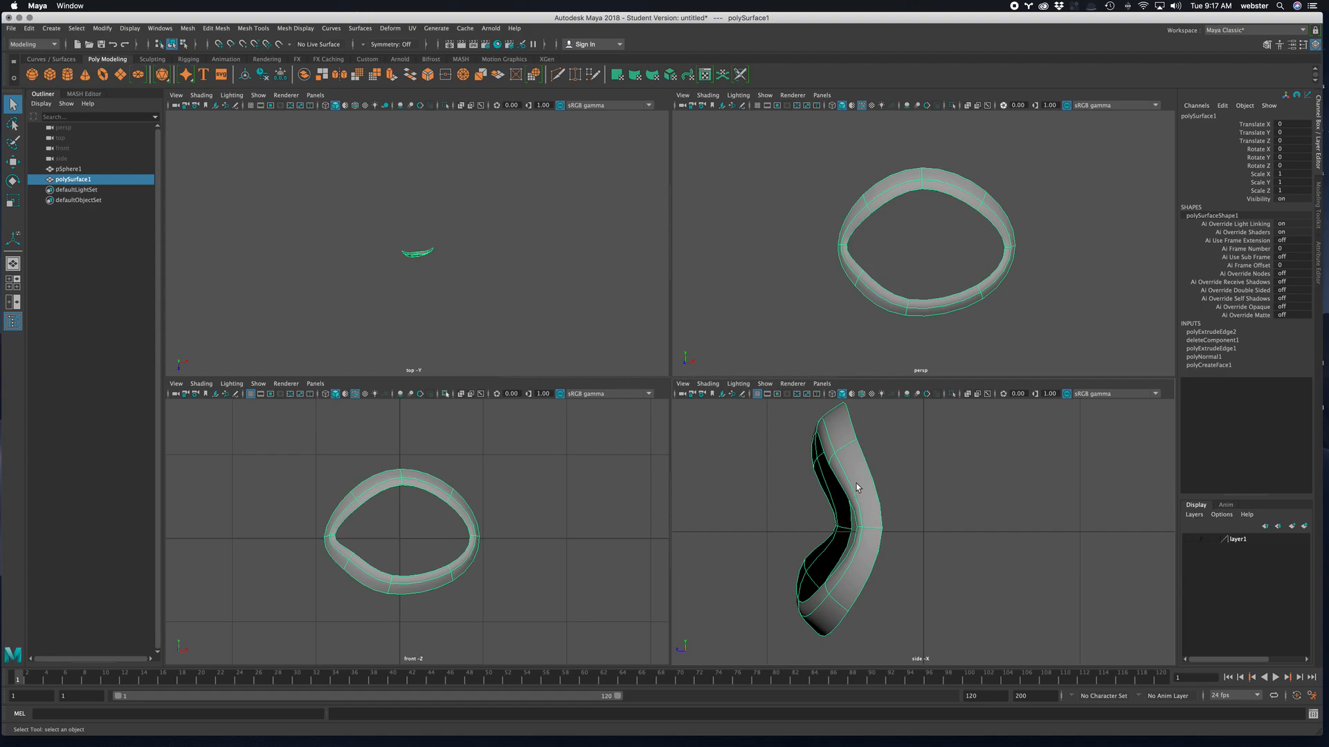
pyautogui.press('4')
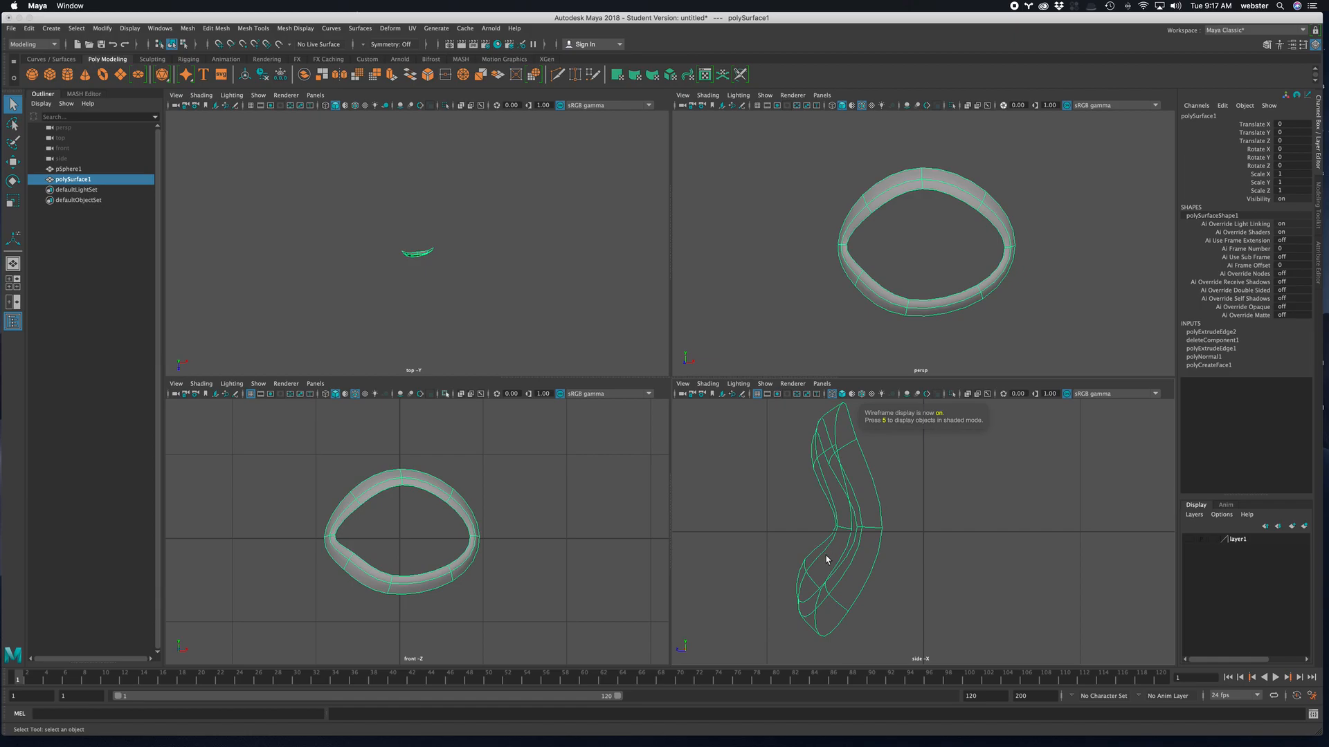
pyautogui.press('1')
pyautogui.scroll(1, 844, 564)
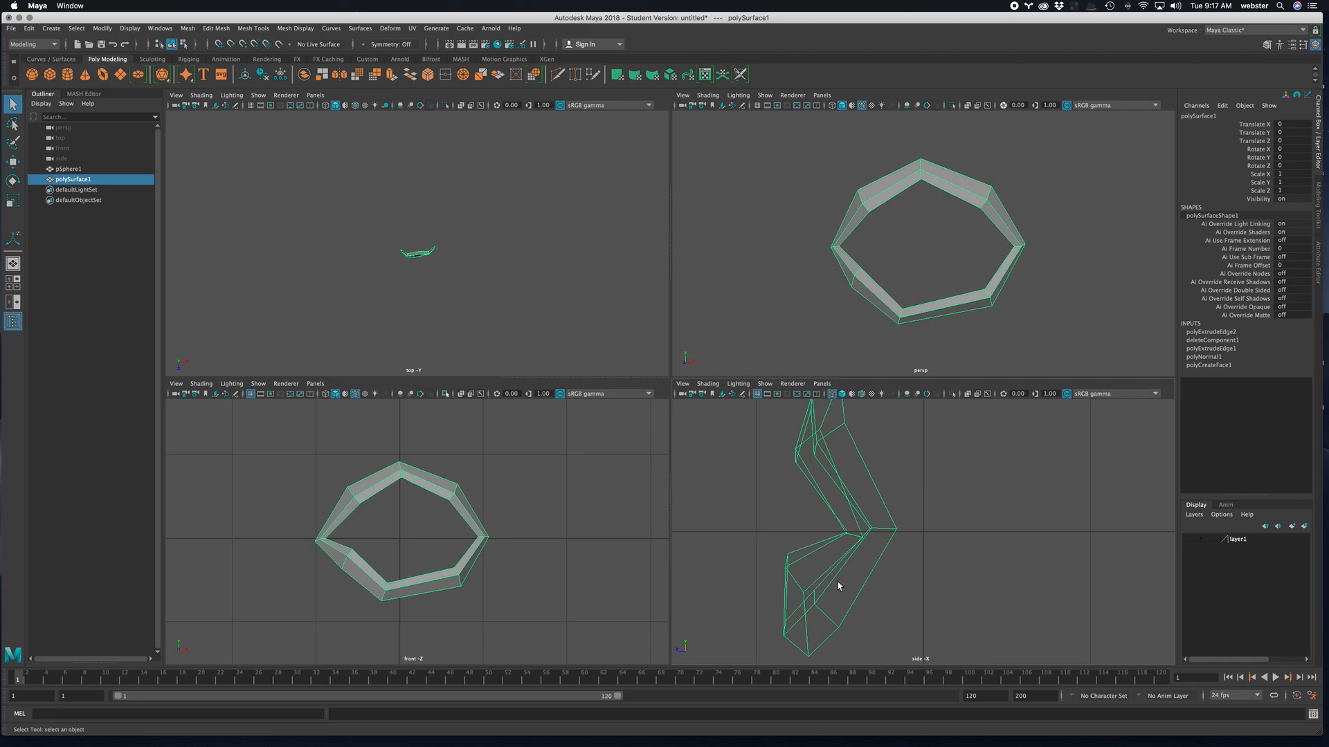
pyautogui.keyDown('alt'); pyautogui.moveTo(1009, 547); pyautogui.dragTo(975, 544, button='right'); pyautogui.keyUp('alt')
pyautogui.keyDown('alt'); pyautogui.moveTo(873, 536); pyautogui.dragTo(915, 530, button='middle'); pyautogui.keyUp('alt')
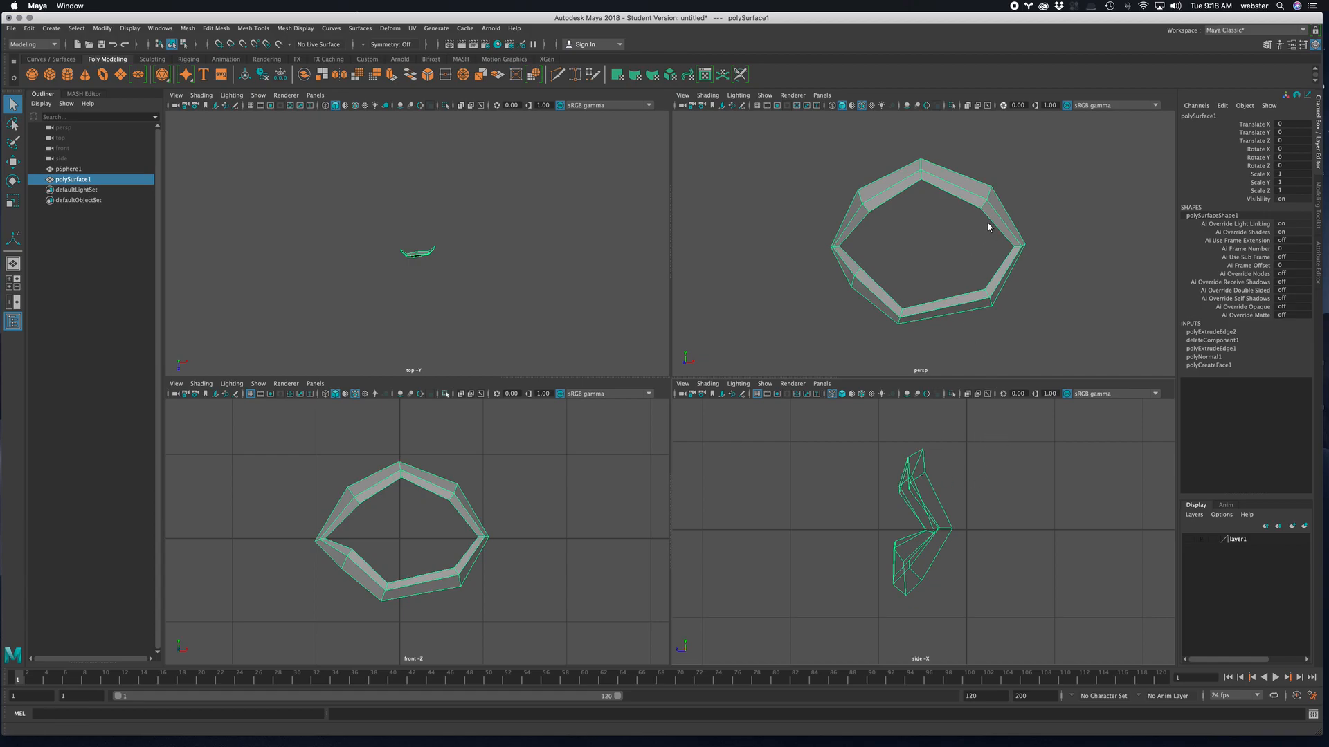
# - Extrude the ring's inner edge loop back toward the eyeball to give the eyelid rim thickness
pyautogui.moveTo(939, 223)
pyautogui.keyDown('alt'); pyautogui.mouseDown()
pyautogui.moveTo(899, 214)
pyautogui.moveTo(944, 205)
pyautogui.mouseUp(); pyautogui.keyUp('alt')
pyautogui.moveTo(908, 184); pyautogui.dragTo(904, 166, button='right')
pyautogui.keyDown('shift'); pyautogui.moveTo(869, 226); pyautogui.dragTo(873, 331, button='right'); pyautogui.keyUp('shift')
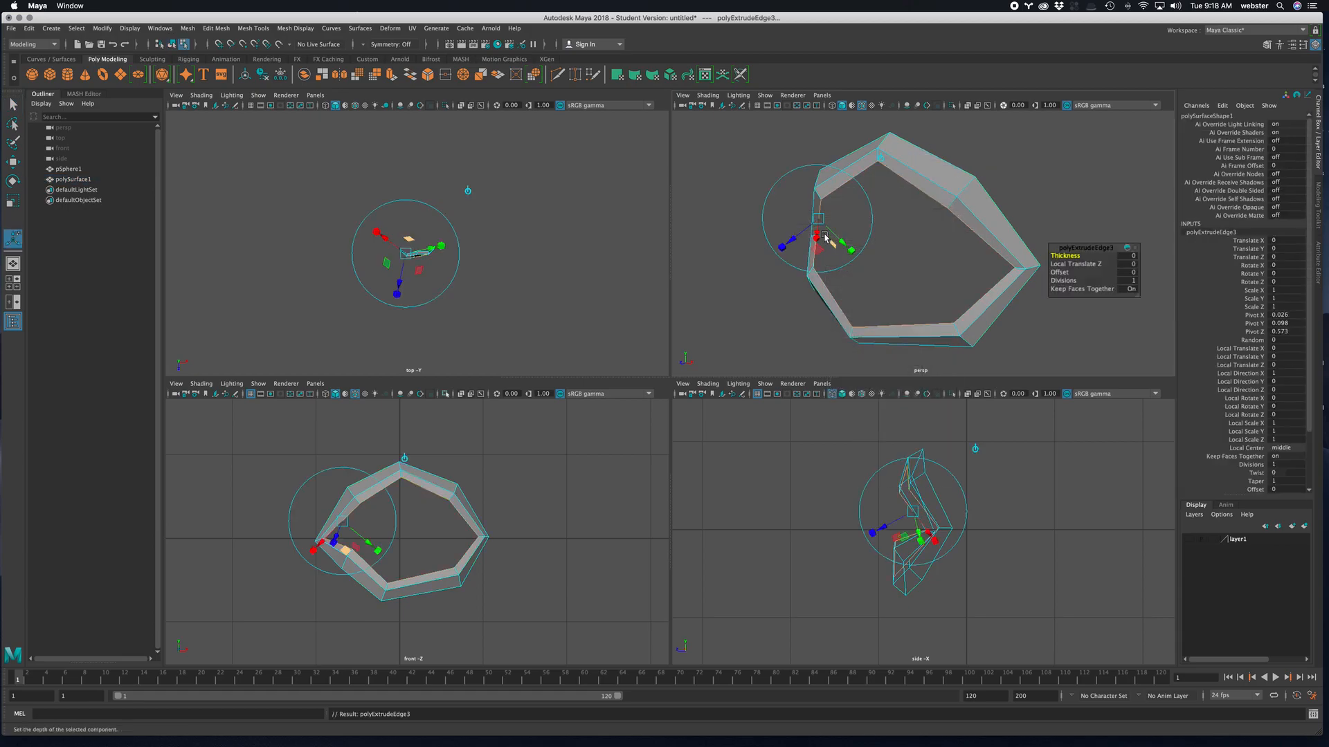
pyautogui.moveTo(825, 238); pyautogui.dragTo(947, 239)
pyautogui.moveTo(982, 165); pyautogui.dragTo(1007, 160, button='right')
# - Turn on smooth preview for the ring and check its fit against the sphere by temporarily showing the sphere's layer
pyautogui.click(1190, 539)
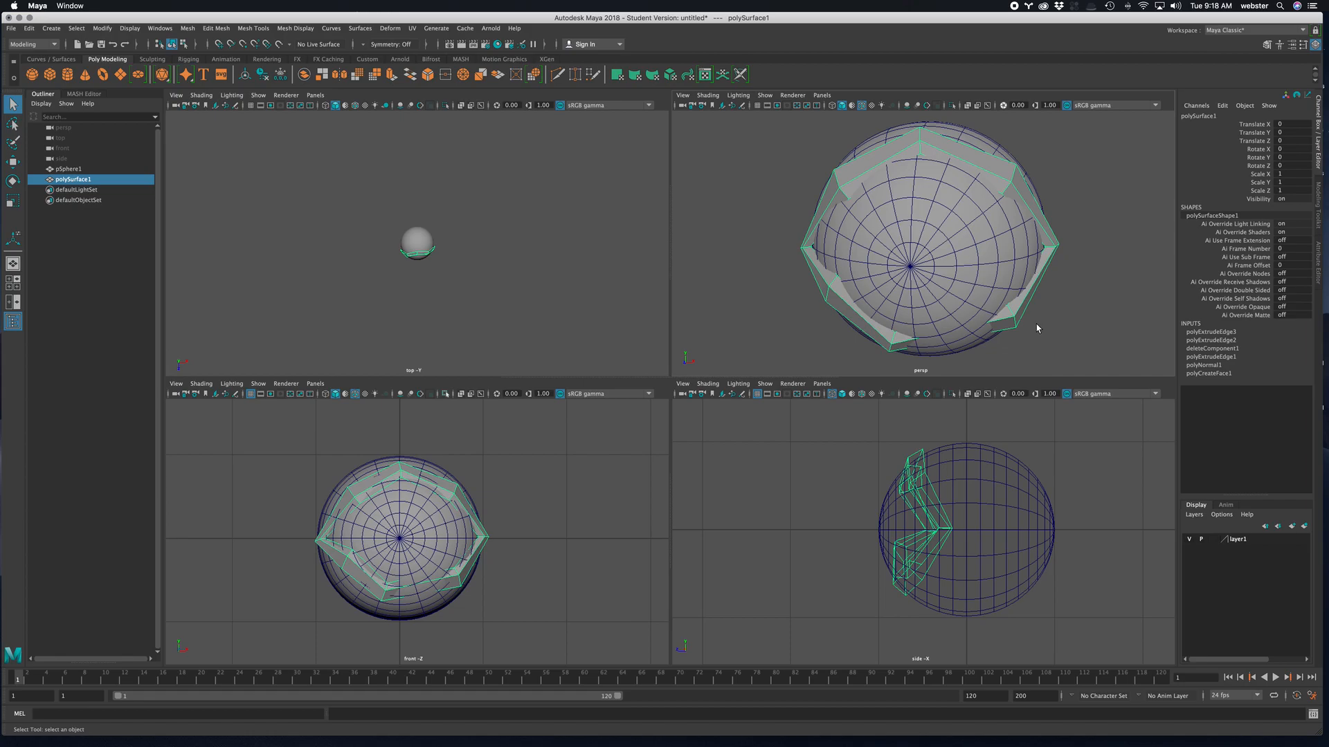
pyautogui.keyDown('shift'); pyautogui.click(1044, 223); pyautogui.keyUp('shift')
pyautogui.press('3')
pyautogui.keyDown('alt'); pyautogui.moveTo(1064, 194); pyautogui.dragTo(1051, 279); pyautogui.keyUp('alt')
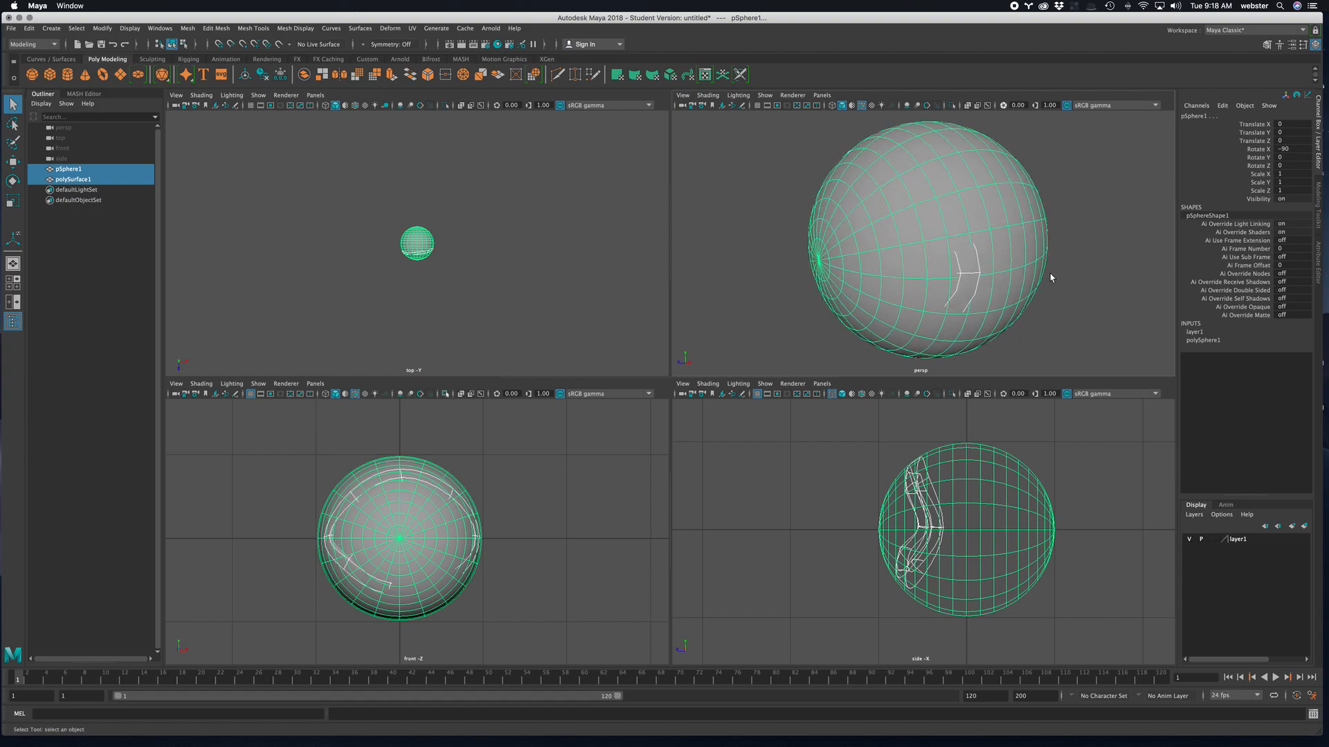
pyautogui.click(1025, 224)
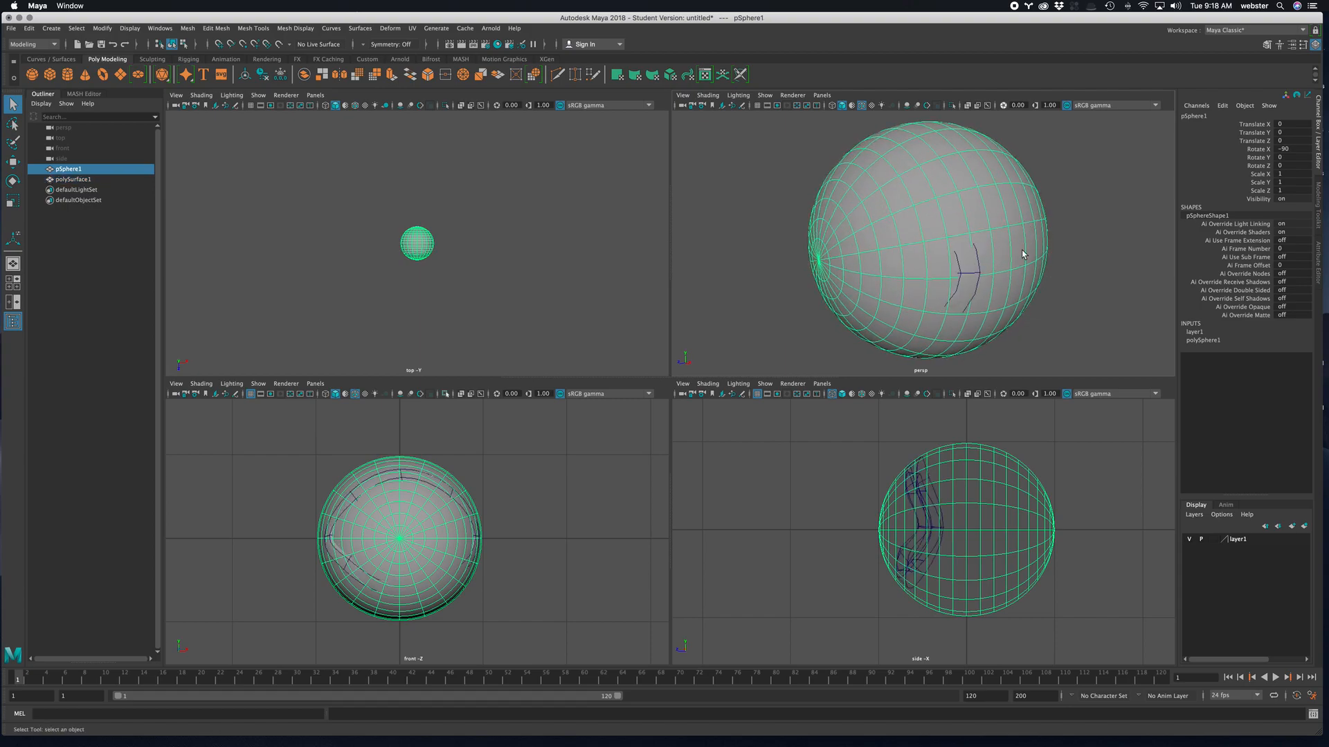
pyautogui.click(963, 275)
pyautogui.keyDown('alt'); pyautogui.moveTo(1011, 273); pyautogui.dragTo(1119, 291); pyautogui.keyUp('alt')
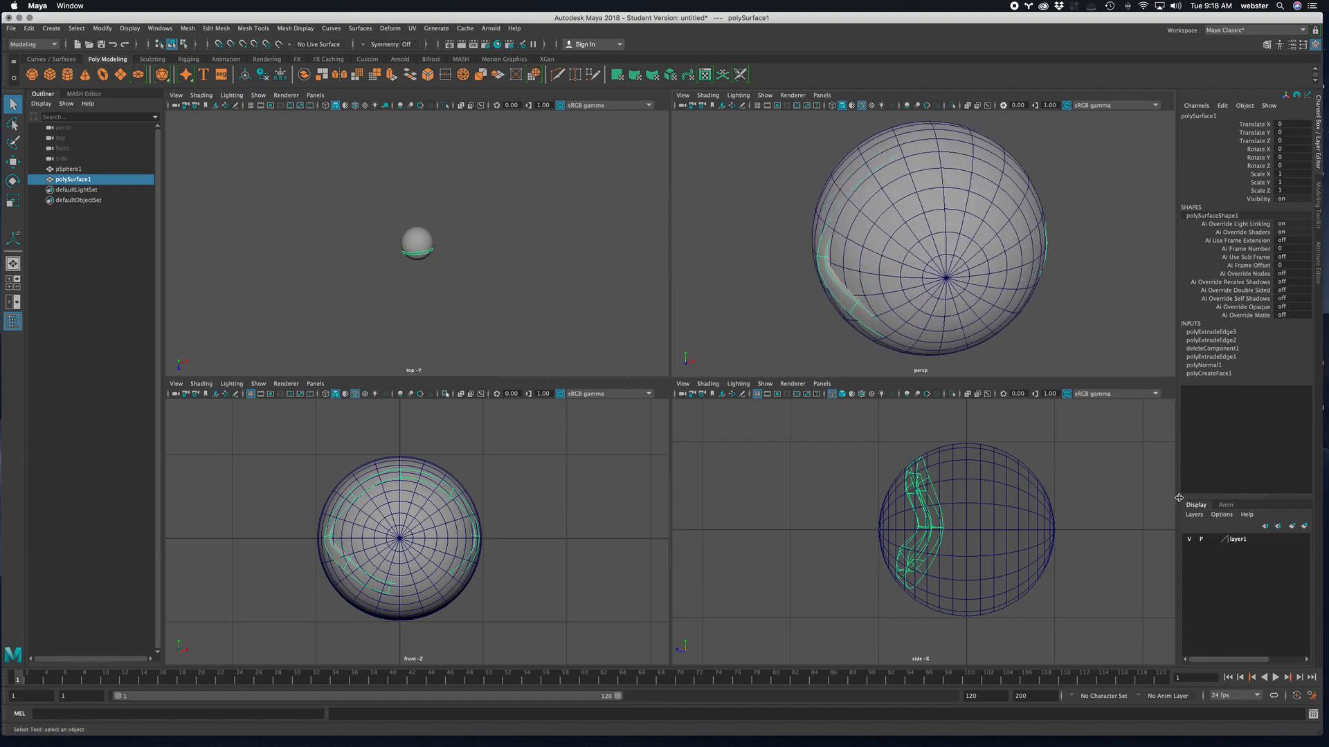
pyautogui.click(1189, 540)
# - Pull the cross edges at the middle of the upper eyelid forward along Z in the top view
pyautogui.keyDown('alt'); pyautogui.moveTo(1003, 211); pyautogui.dragTo(962, 186); pyautogui.keyUp('alt')
pyautogui.press('space')
pyautogui.keyDown('alt'); pyautogui.moveTo(508, 243); pyautogui.dragTo(1122, 387, button='right'); pyautogui.keyUp('alt')
pyautogui.moveTo(685, 459); pyautogui.dragTo(823, 481, button='right')
pyautogui.moveTo(671, 474); pyautogui.dragTo(674, 415, button='right')
pyautogui.click(675, 473)
pyautogui.press('w')
pyautogui.moveTo(675, 525); pyautogui.dragTo(665, 545)
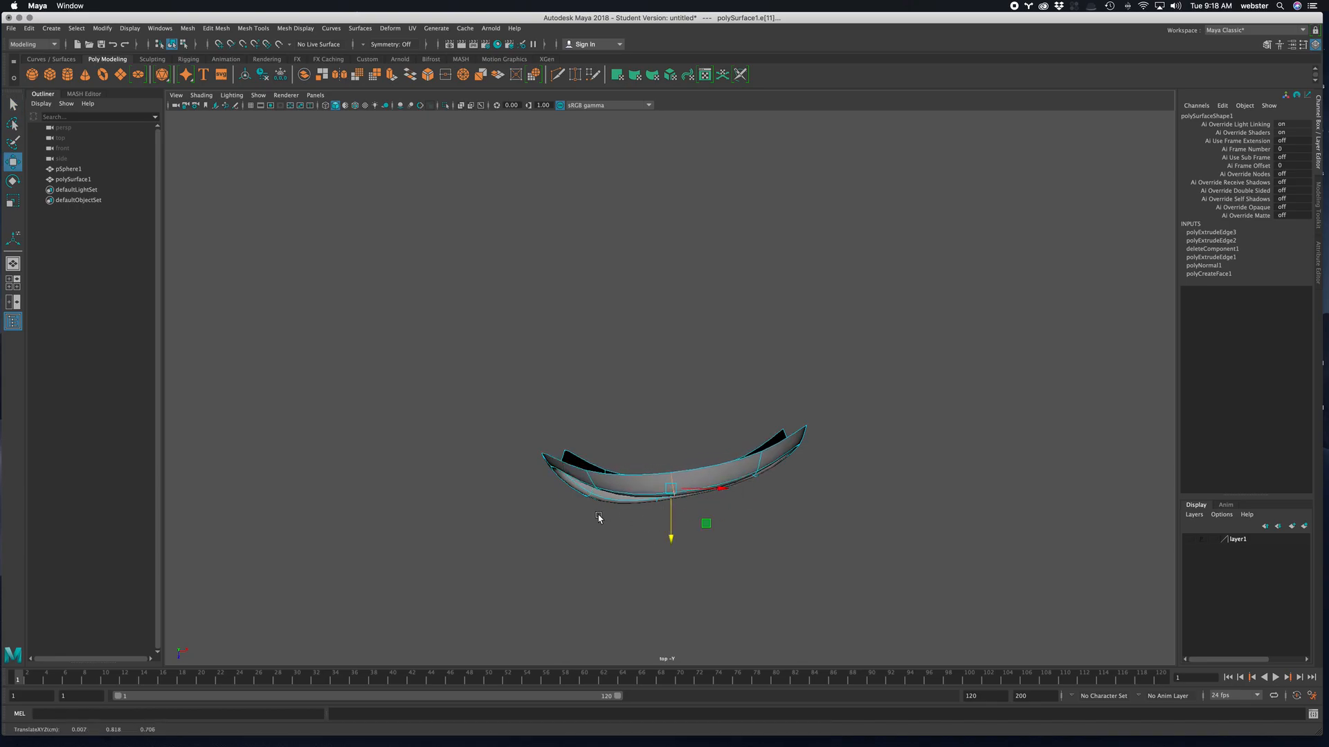
# - Reposition the cross edge at the middle of the lower eyelid in the perspective view
pyautogui.press('space')
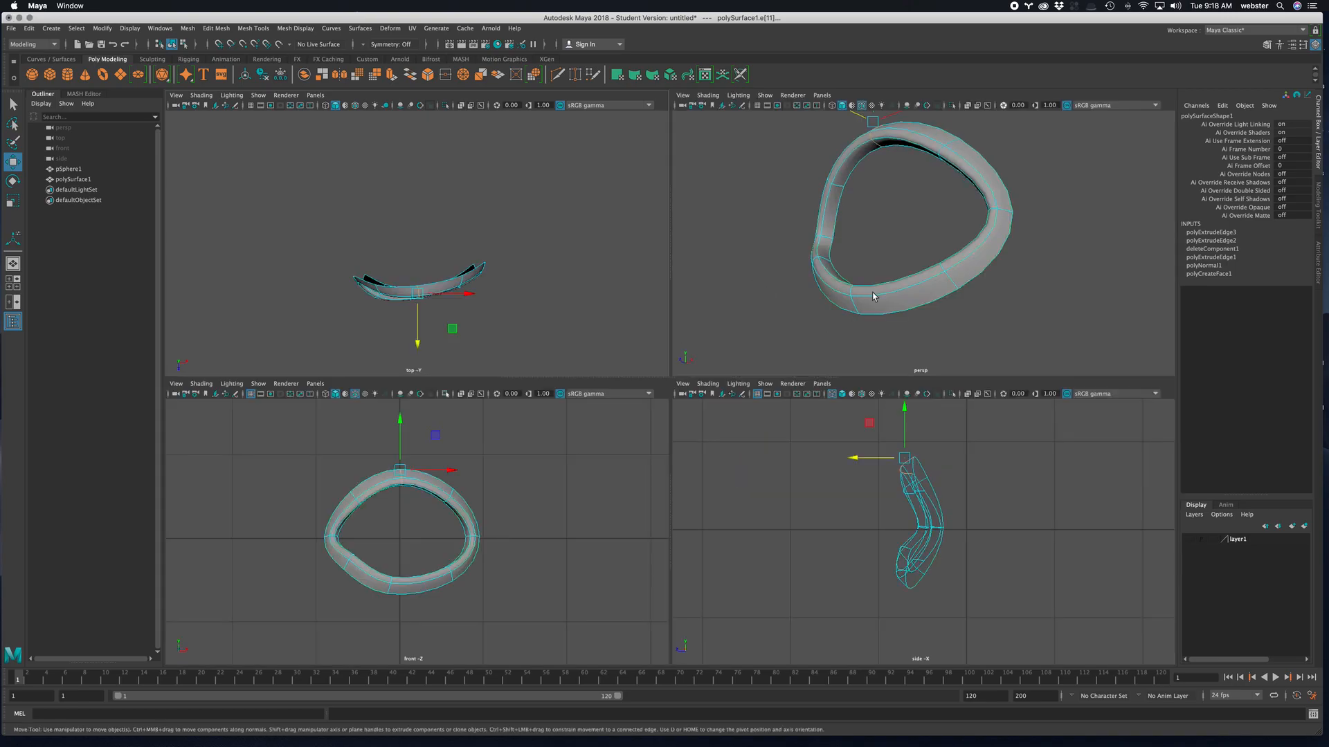
pyautogui.press('space')
pyautogui.keyDown('alt'); pyautogui.moveTo(750, 302); pyautogui.dragTo(777, 296); pyautogui.keyUp('alt')
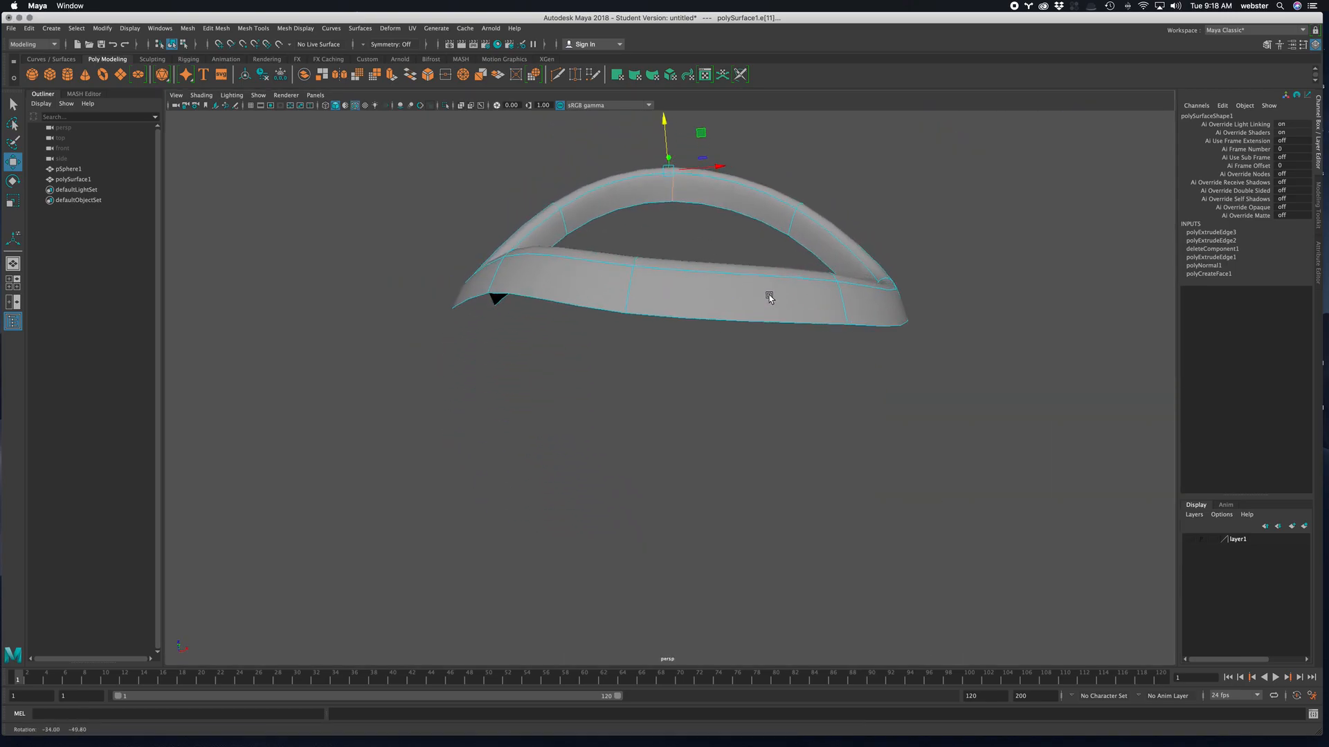
pyautogui.click(626, 289)
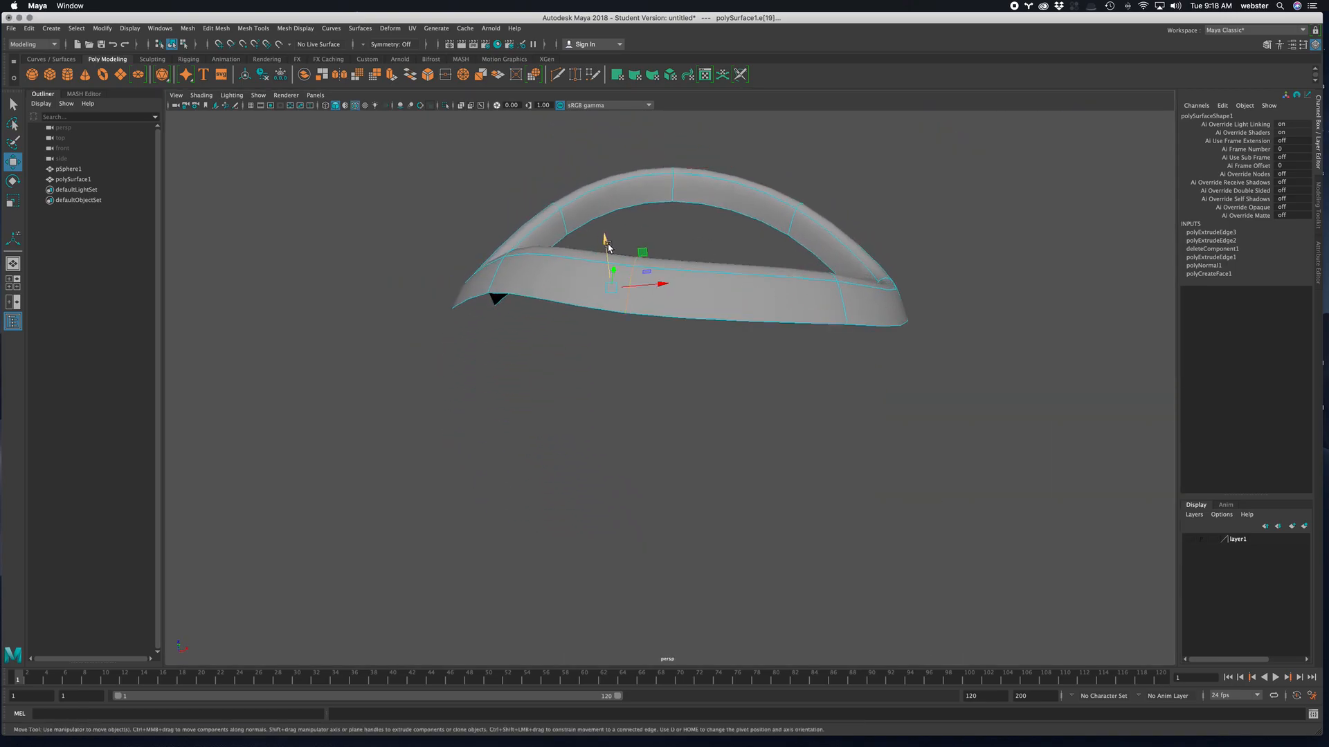
pyautogui.keyDown('alt'); pyautogui.moveTo(608, 247); pyautogui.dragTo(683, 256); pyautogui.keyUp('alt')
pyautogui.moveTo(692, 250); pyautogui.dragTo(693, 222, button='right')
# - Extrude the ring's outer edge loop outward with a local Z translation of about 0.794 to form a wide flange
pyautogui.doubleClick(687, 248)
pyautogui.scroll(-3, 734, 340)
pyautogui.keyDown('alt'); pyautogui.moveTo(734, 339); pyautogui.dragTo(717, 338); pyautogui.keyUp('alt')
pyautogui.keyDown('shift'); pyautogui.moveTo(869, 283); pyautogui.dragTo(872, 310, button='right'); pyautogui.keyUp('shift')
pyautogui.keyDown('alt'); pyautogui.moveTo(802, 362); pyautogui.dragTo(783, 362); pyautogui.keyUp('alt')
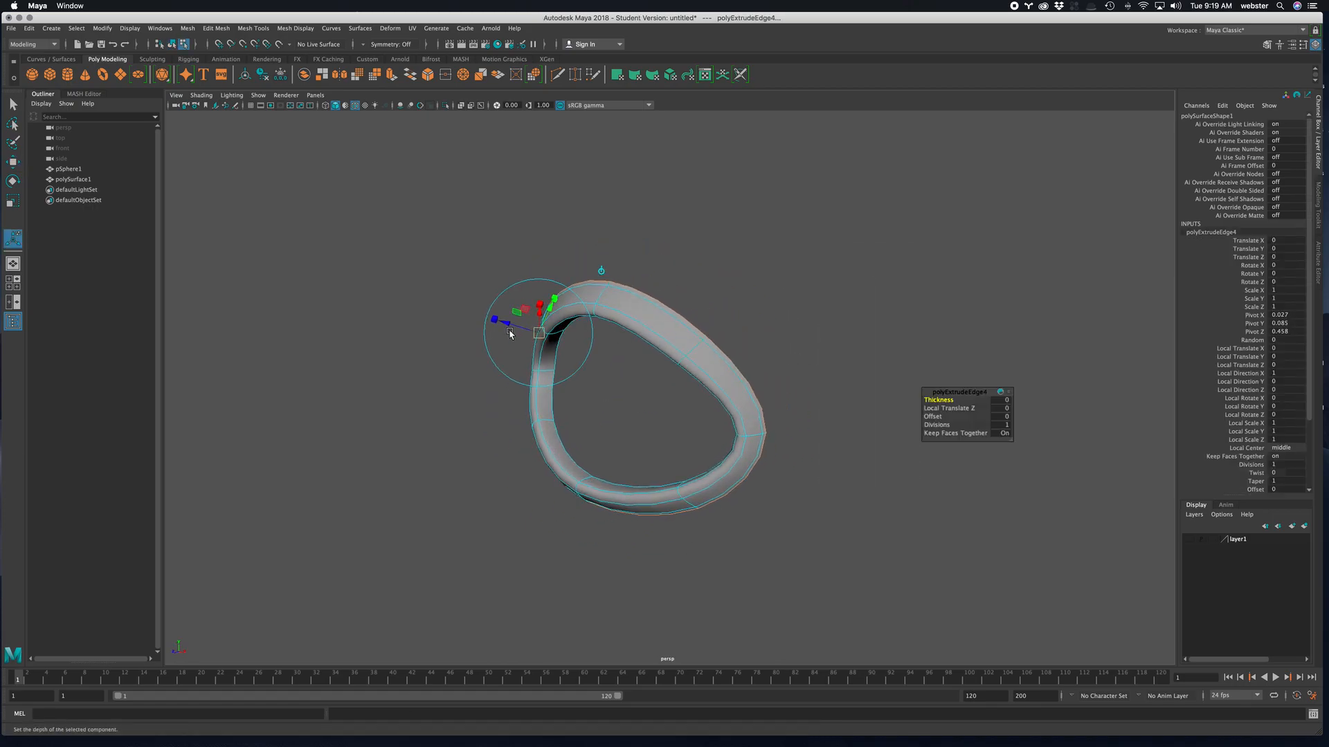
pyautogui.moveTo(509, 327); pyautogui.dragTo(736, 411)
# - Show the eyeball sphere's layer and inspect how the extruded flange sits around it
pyautogui.scroll(-3, 899, 457)
pyautogui.click(1190, 540)
pyautogui.keyDown('alt'); pyautogui.moveTo(1003, 504); pyautogui.dragTo(720, 452); pyautogui.keyUp('alt')
pyautogui.keyDown('alt'); pyautogui.moveTo(755, 337); pyautogui.dragTo(706, 340); pyautogui.keyUp('alt')
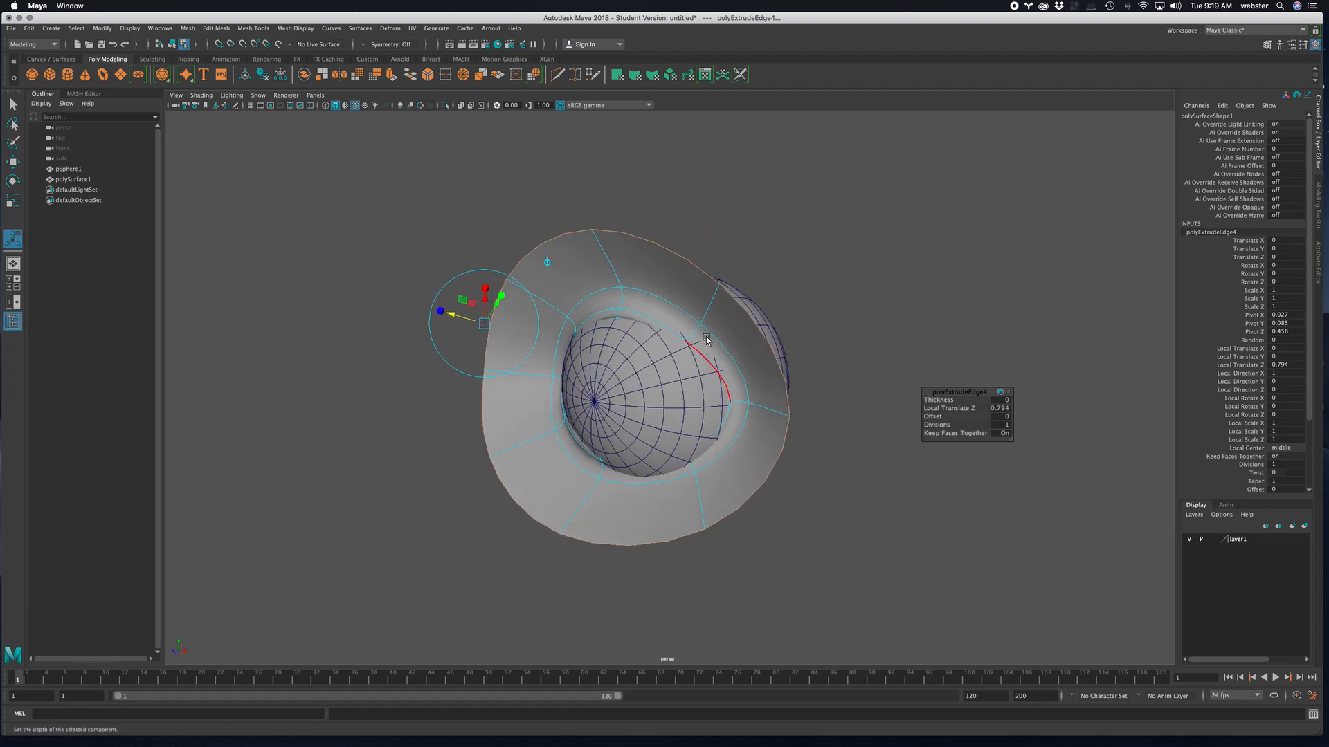
pyautogui.keyDown('alt'); pyautogui.moveTo(743, 414); pyautogui.dragTo(757, 445); pyautogui.keyUp('alt')
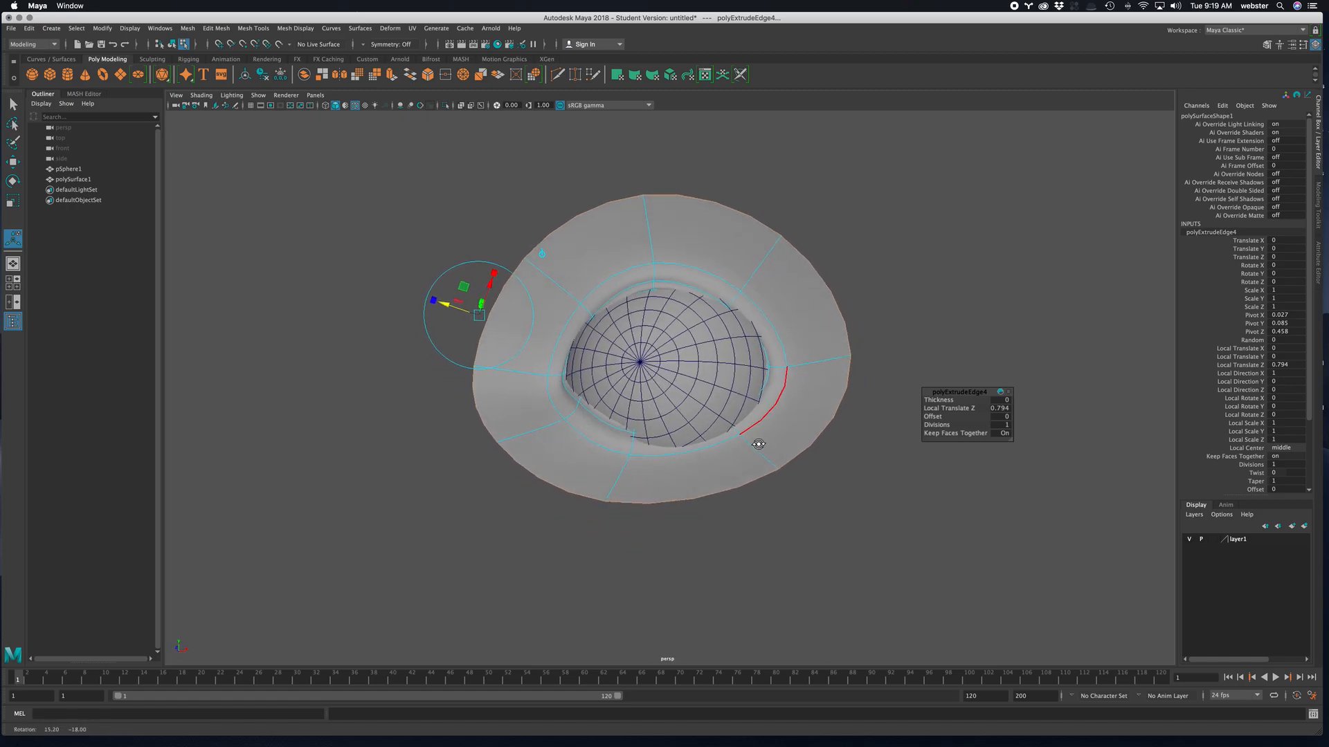
# - Move the flange's upper-right cross edge slightly up along Y and outward along X
pyautogui.doubleClick(747, 445)
pyautogui.keyDown('alt'); pyautogui.moveTo(874, 457); pyautogui.dragTo(639, 524); pyautogui.keyUp('alt')
pyautogui.press('w')
pyautogui.keyDown('alt'); pyautogui.moveTo(739, 524); pyautogui.dragTo(796, 503); pyautogui.keyUp('alt')
pyautogui.keyDown('alt'); pyautogui.moveTo(785, 490); pyautogui.dragTo(801, 488); pyautogui.keyUp('alt')
pyautogui.click(731, 335)
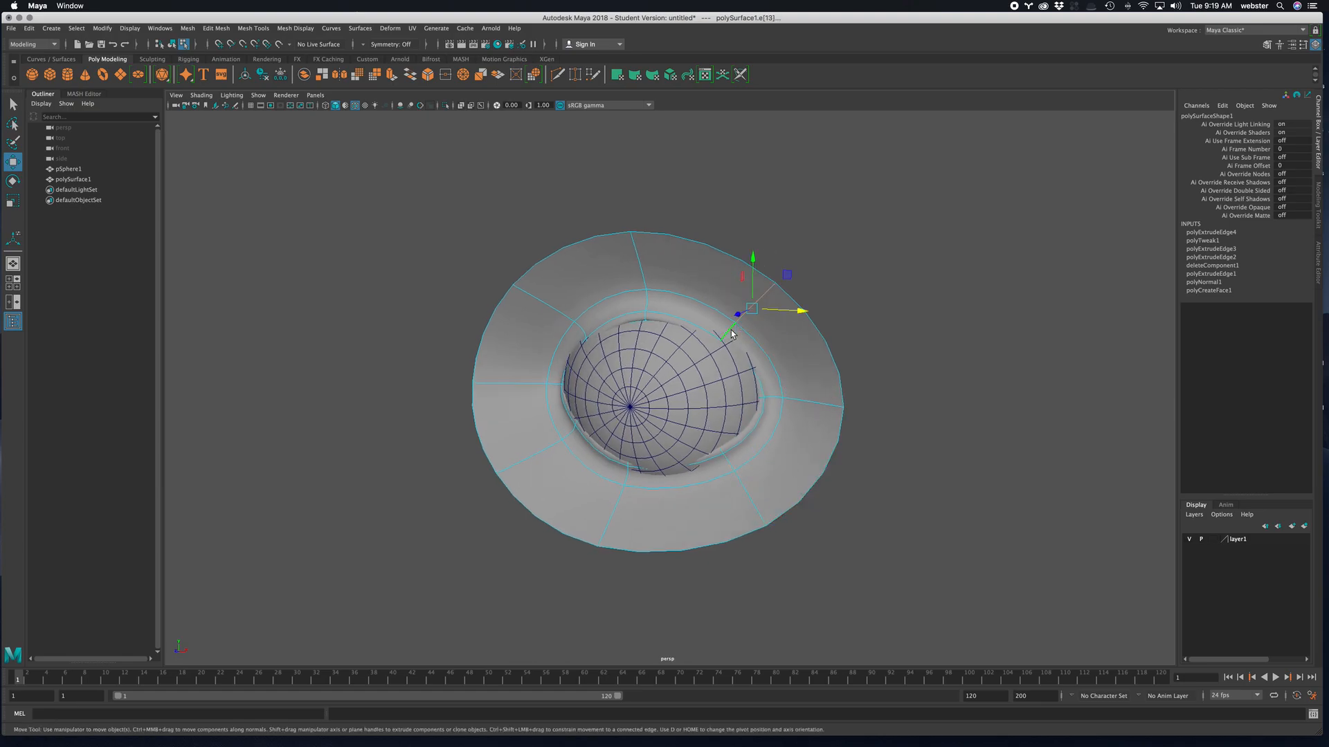
pyautogui.moveTo(755, 261); pyautogui.dragTo(755, 254)
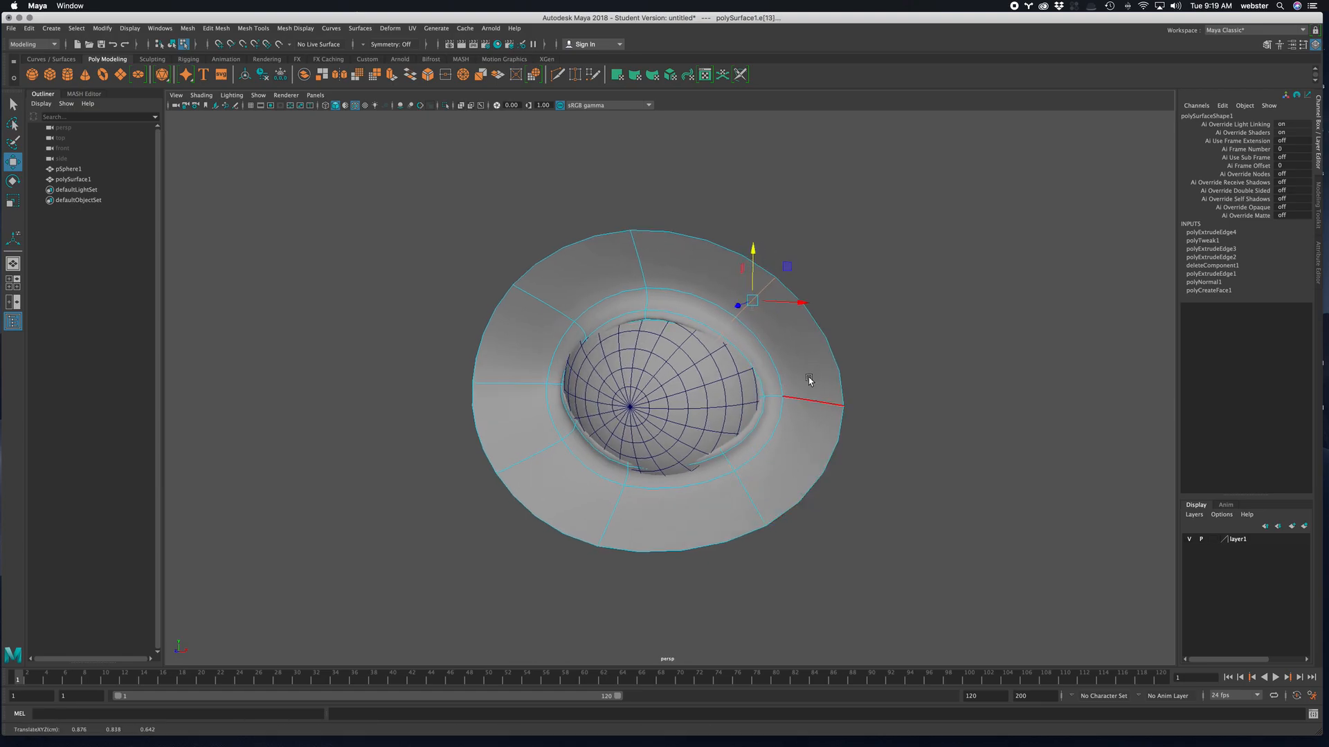
pyautogui.moveTo(801, 305); pyautogui.dragTo(807, 305)
# - Reshape the flange around the eyeball by moving the cross edges along its lower-left and left side
pyautogui.moveTo(761, 415)
pyautogui.keyDown('alt'); pyautogui.mouseDown()
pyautogui.moveTo(803, 416)
pyautogui.moveTo(776, 408)
pyautogui.mouseUp(); pyautogui.keyUp('alt')
pyautogui.click(644, 448)
pyautogui.keyDown('alt'); pyautogui.moveTo(644, 449); pyautogui.dragTo(697, 491); pyautogui.keyUp('alt')
pyautogui.moveTo(576, 501); pyautogui.dragTo(590, 487)
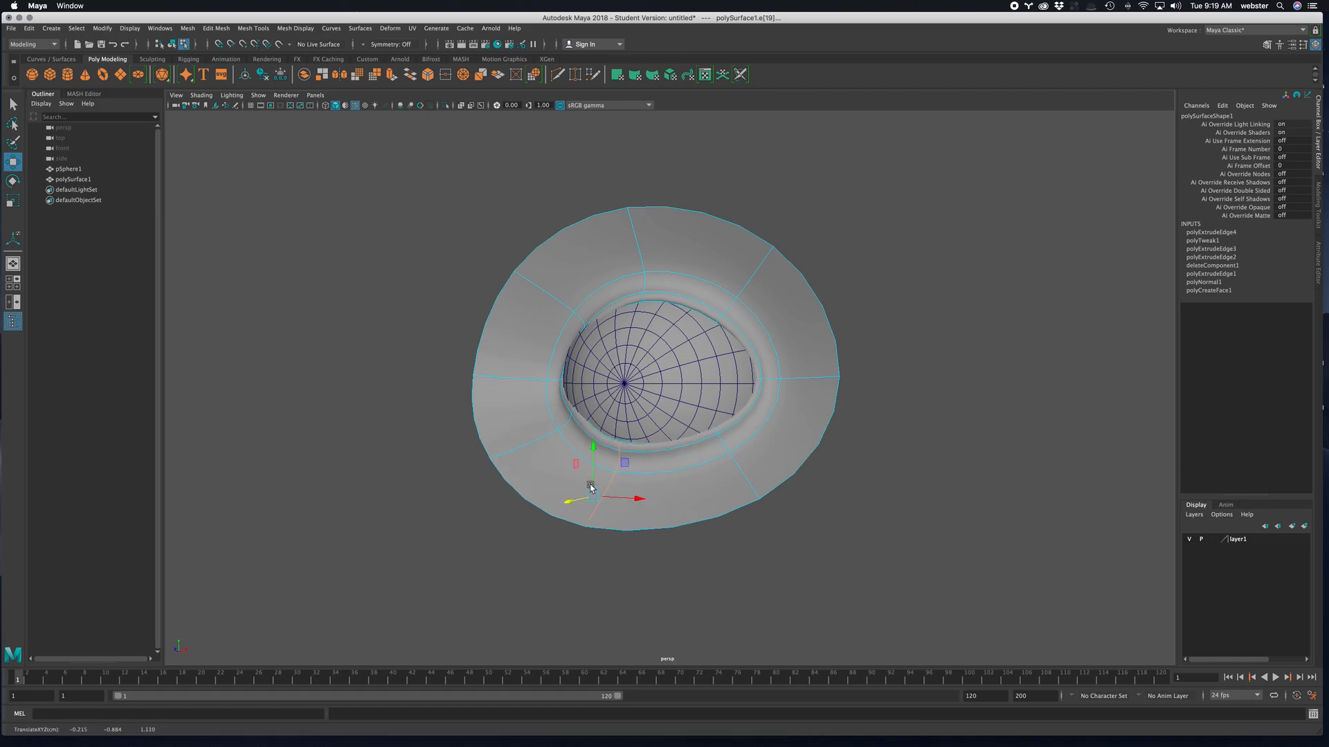
pyautogui.click(530, 380)
pyautogui.keyDown('alt'); pyautogui.moveTo(530, 380); pyautogui.dragTo(652, 295); pyautogui.keyUp('alt')
pyautogui.click(610, 338)
pyautogui.moveTo(621, 357); pyautogui.dragTo(616, 374)
# - Adjust the depth of the flange's lower-right cross edge to follow the eyeball's curvature
pyautogui.keyDown('alt'); pyautogui.moveTo(782, 409); pyautogui.dragTo(727, 385); pyautogui.keyUp('alt')
pyautogui.click(755, 447)
pyautogui.keyDown('alt'); pyautogui.moveTo(754, 443); pyautogui.dragTo(865, 395); pyautogui.keyUp('alt')
pyautogui.keyDown('alt'); pyautogui.moveTo(723, 346); pyautogui.dragTo(739, 389); pyautogui.keyUp('alt')
pyautogui.keyDown('alt'); pyautogui.moveTo(821, 396); pyautogui.dragTo(612, 372); pyautogui.keyUp('alt')
# - Return the eyelid mesh to object mode, turn off its smooth preview and inspect the low-poly shape
pyautogui.moveTo(640, 298); pyautogui.dragTo(679, 278, button='right')
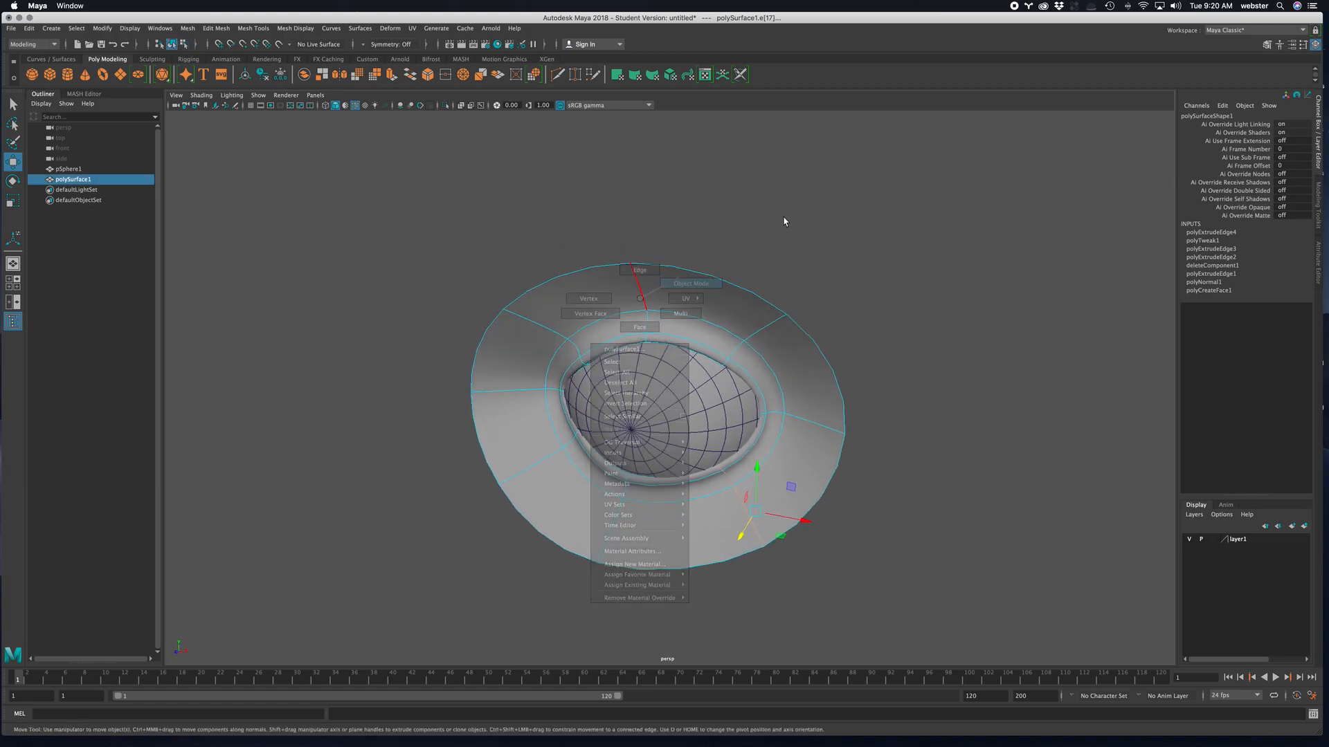
pyautogui.keyDown('alt'); pyautogui.moveTo(720, 326); pyautogui.dragTo(800, 326); pyautogui.keyUp('alt')
pyautogui.press('1')
pyautogui.moveTo(787, 371)
pyautogui.keyDown('alt'); pyautogui.mouseDown()
pyautogui.moveTo(852, 350)
pyautogui.moveTo(833, 326)
pyautogui.moveTo(859, 324)
pyautogui.moveTo(803, 381)
pyautogui.mouseUp(); pyautogui.keyUp('alt')
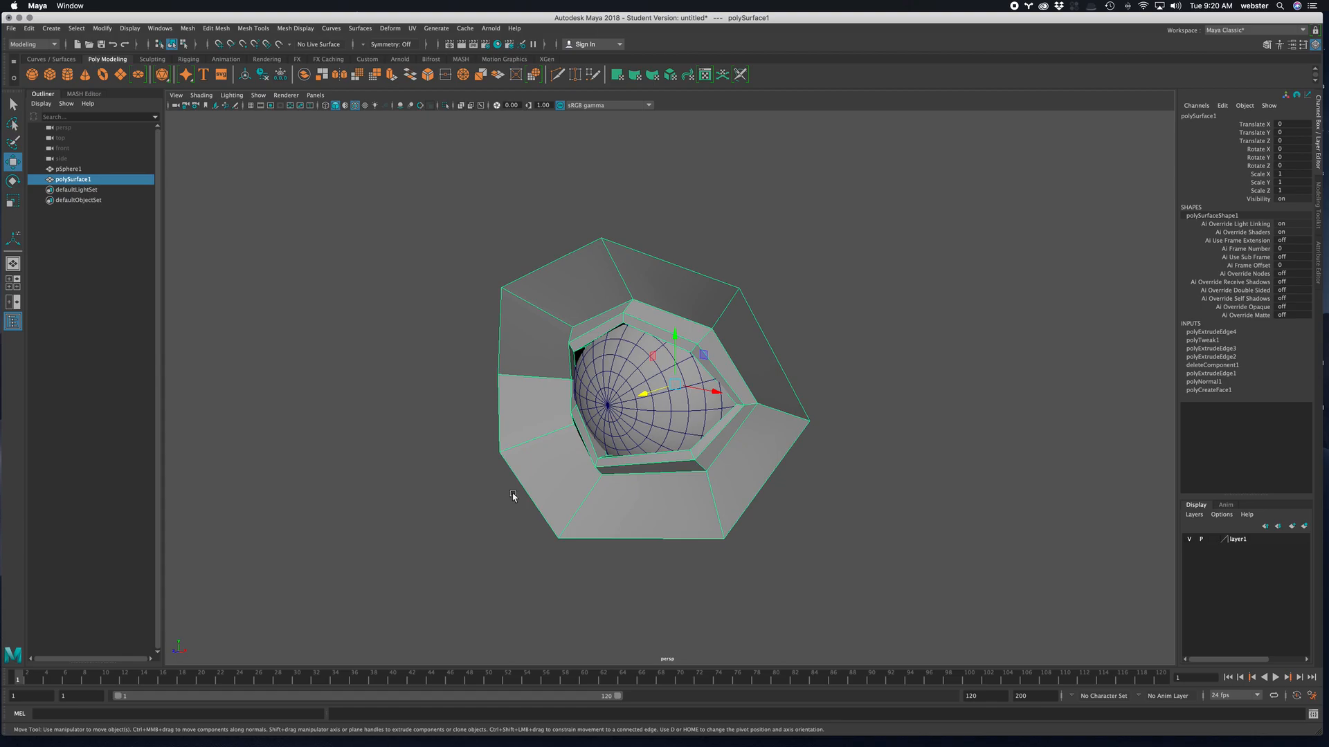
pyautogui.keyDown('alt'); pyautogui.moveTo(722, 463); pyautogui.dragTo(596, 451); pyautogui.keyUp('alt')
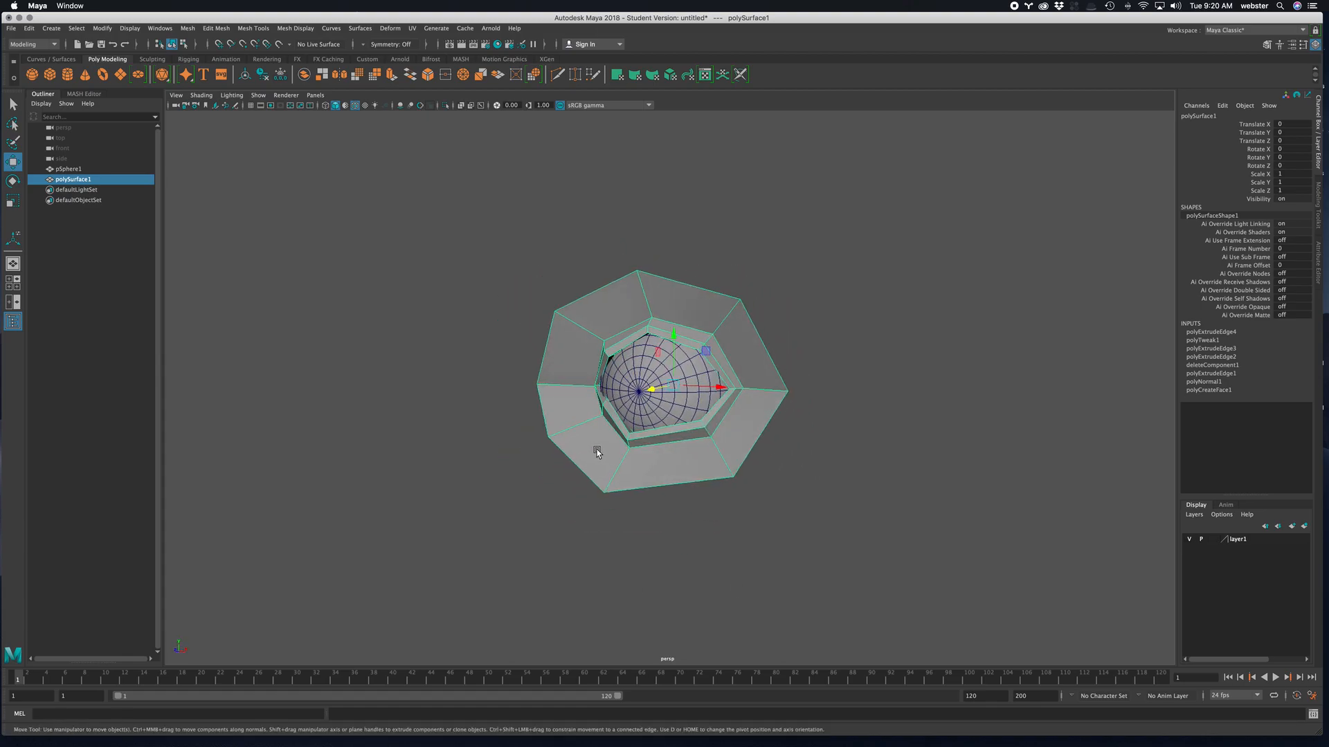